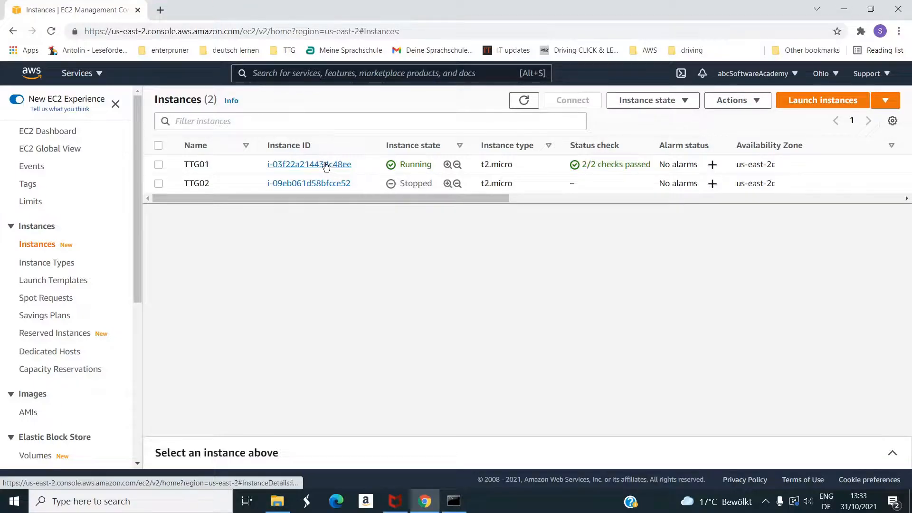
# Open the TTG01 instance details and examine the /dev/sdf volume among its attached block devices
pyautogui.doubleClick(193, 165)
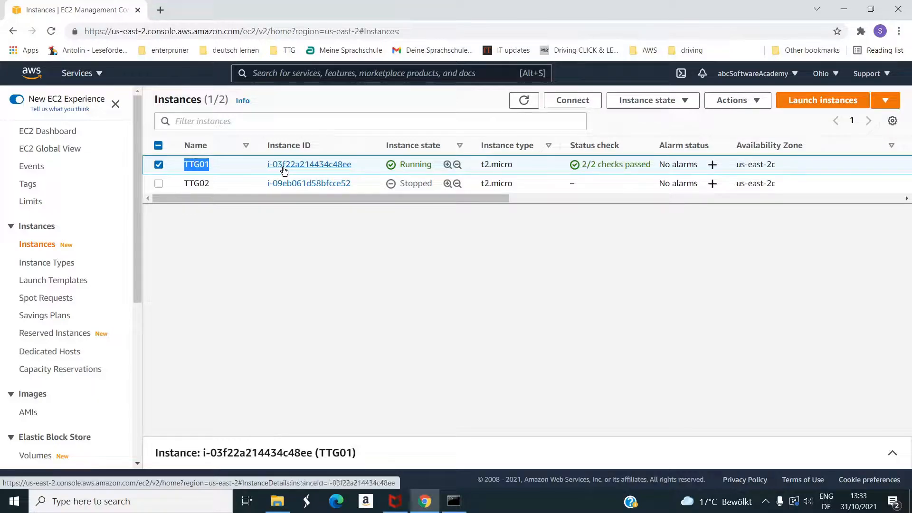
pyautogui.click(330, 164)
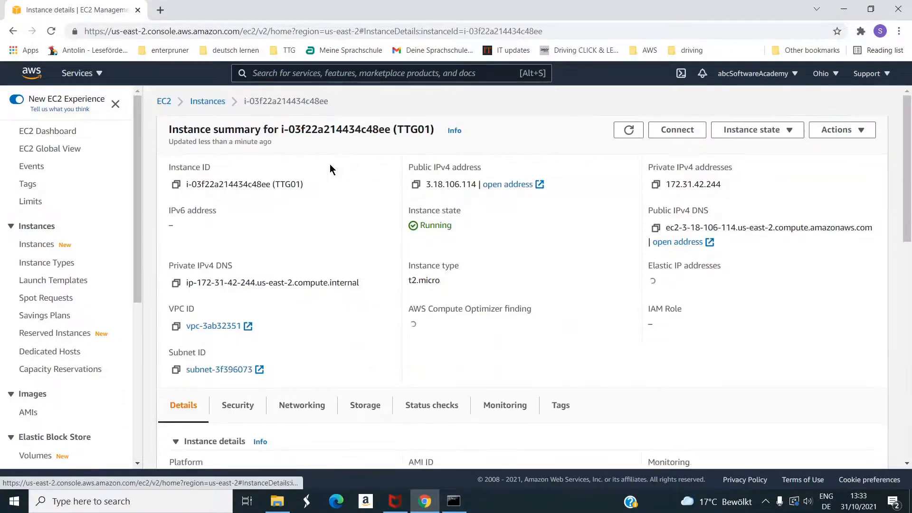
pyautogui.scroll(-3, 449, 303)
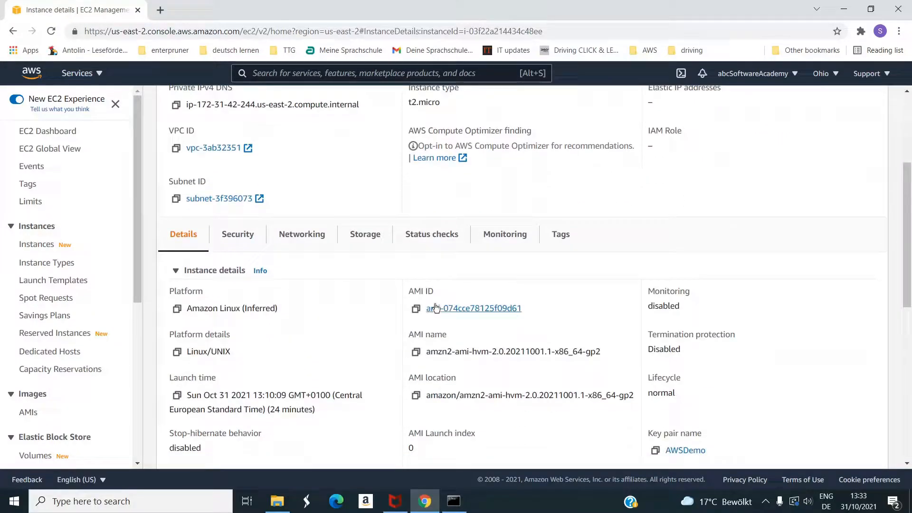
pyautogui.click(374, 242)
pyautogui.scroll(-3, 522, 285)
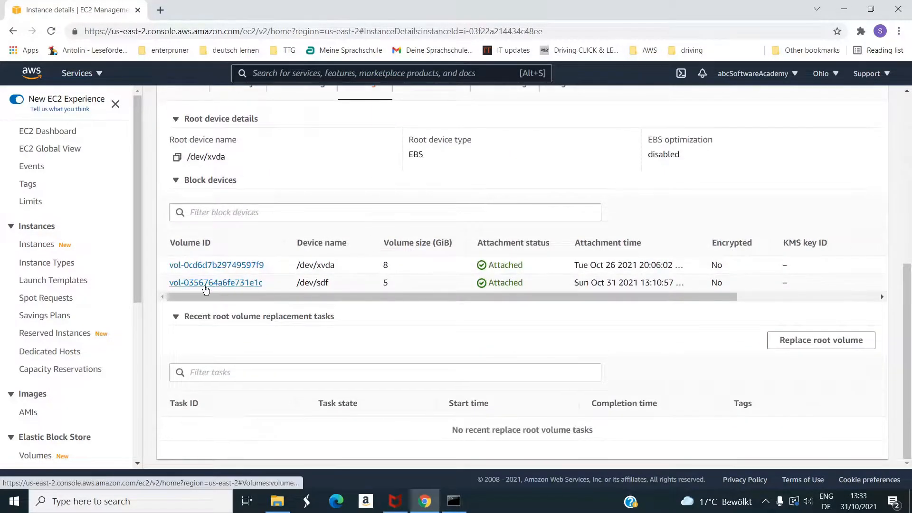
pyautogui.moveTo(535, 285); pyautogui.dragTo(172, 287)
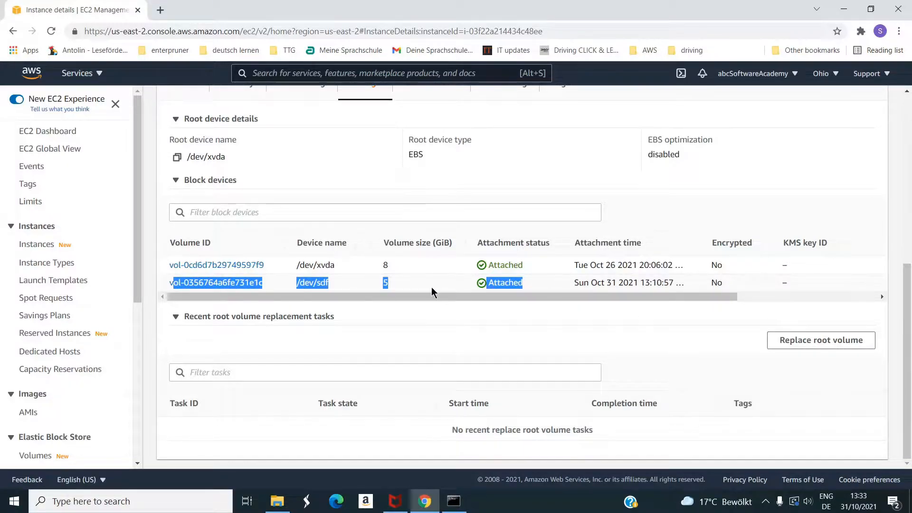
pyautogui.click(502, 335)
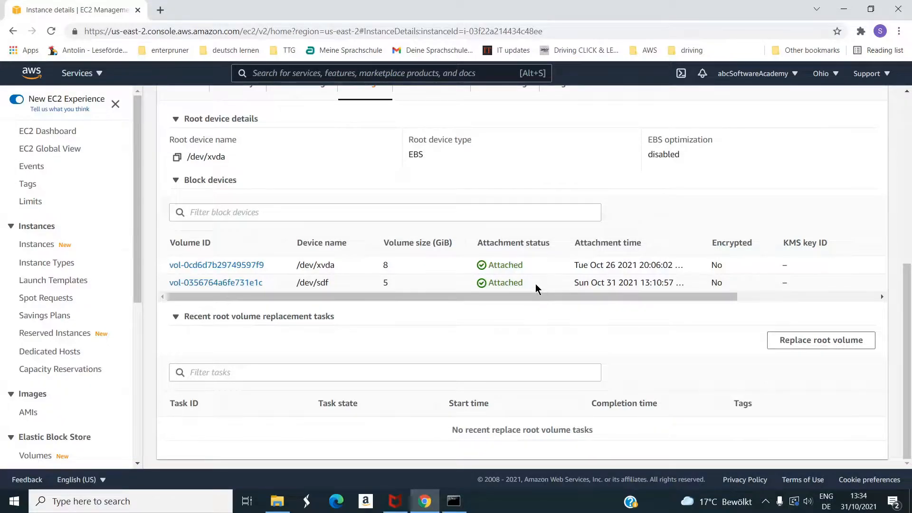
pyautogui.moveTo(529, 287); pyautogui.dragTo(177, 287)
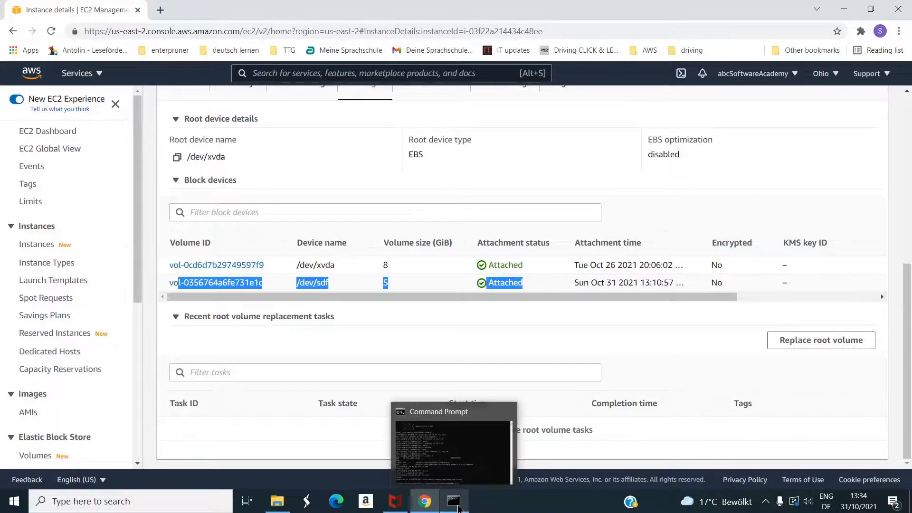
# Switch to the Command Prompt window and clear its screen
pyautogui.click(458, 508)
pyautogui.click(458, 508)
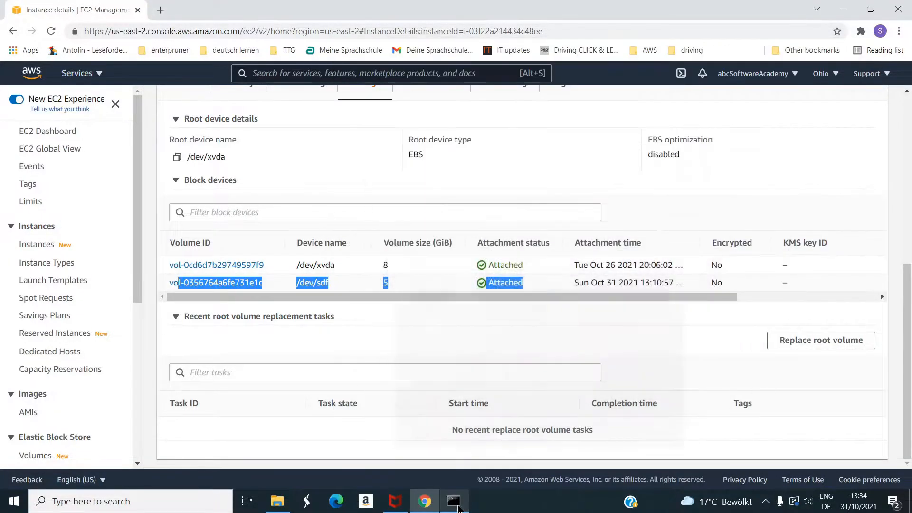
pyautogui.click(458, 508)
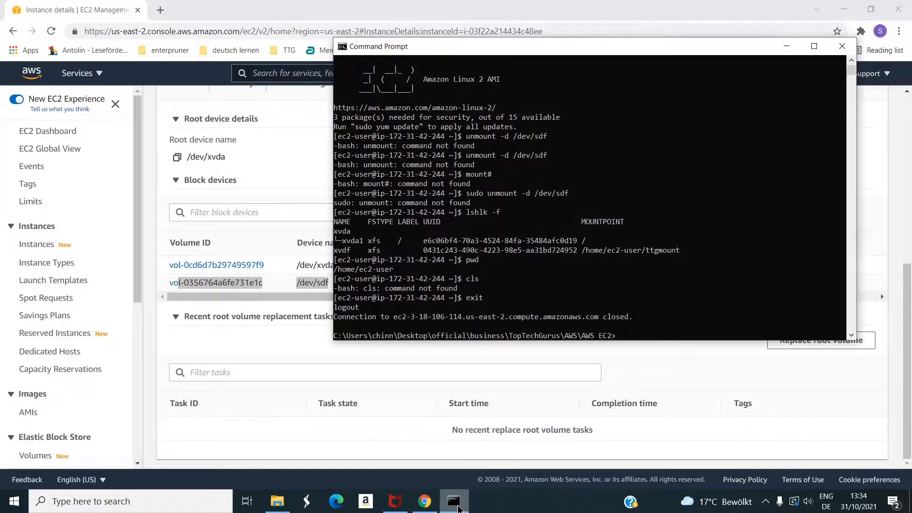
pyautogui.write('cls')
pyautogui.press('Return')
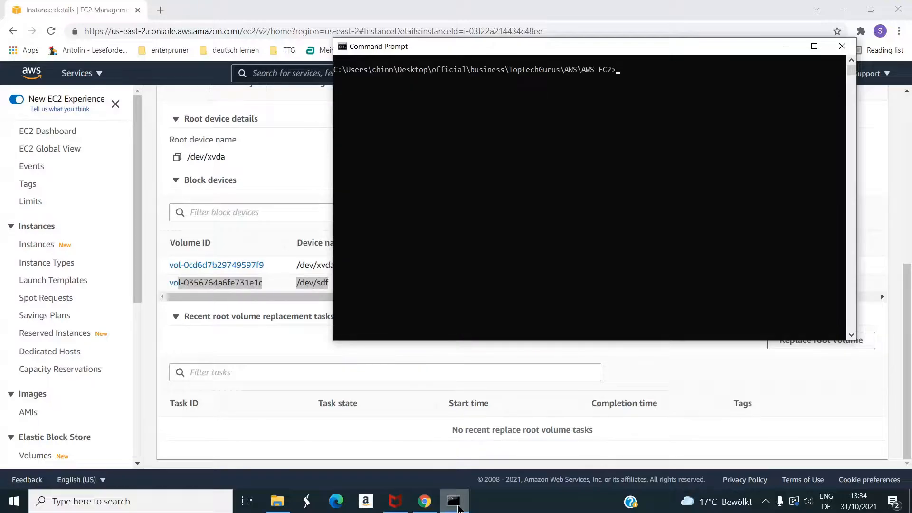
# Reconnect to the TTG01 instance over SSH as ec2-user with the AWSDemo.pem key, reusing the earlier command
pyautogui.write('cls')
pyautogui.press('Up')
pyautogui.press('Down')
pyautogui.press('Up')
pyautogui.press('Return')
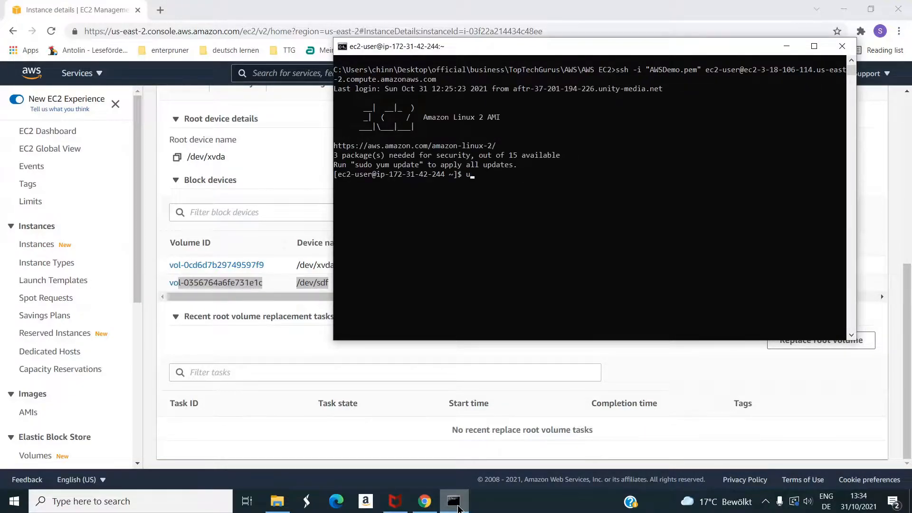
pyautogui.write('lsk')
pyautogui.write('bl')
pyautogui.write(' .f')
pyautogui.press('Return')
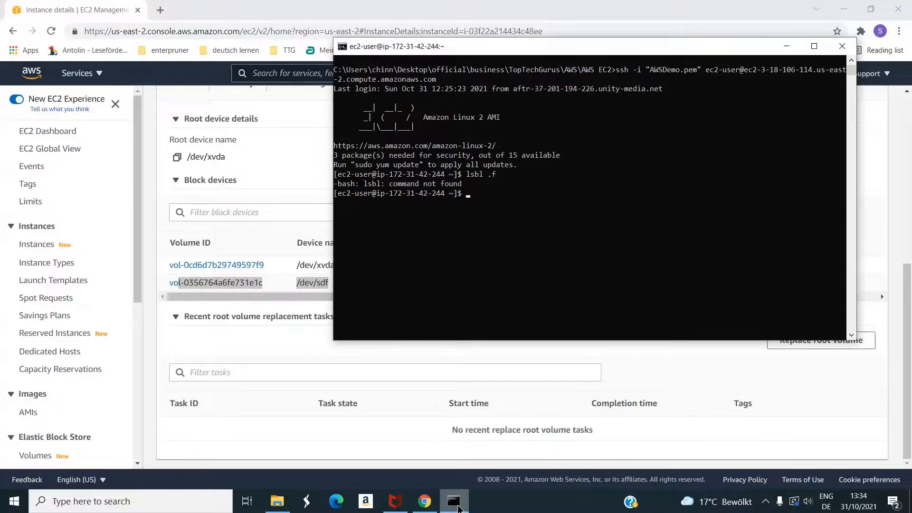
# List the block devices with lsblk -f and examine the mount point of xvdf
pyautogui.write('lsblk -f')
pyautogui.press('Return')
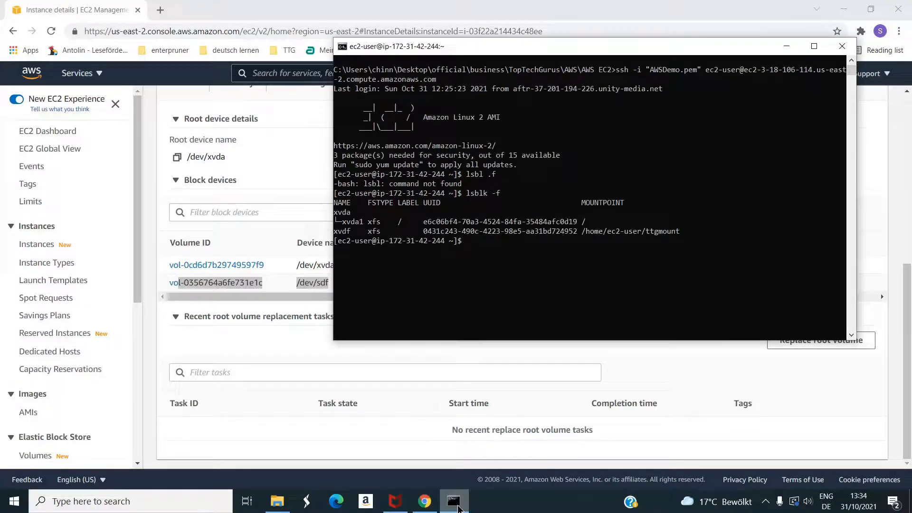
pyautogui.click(340, 231)
pyautogui.moveTo(357, 234); pyautogui.dragTo(685, 236)
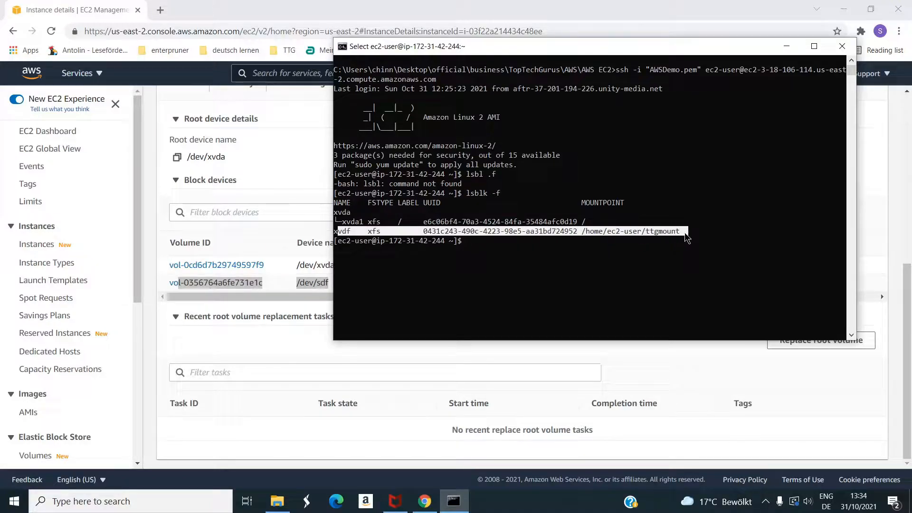
pyautogui.click(592, 260)
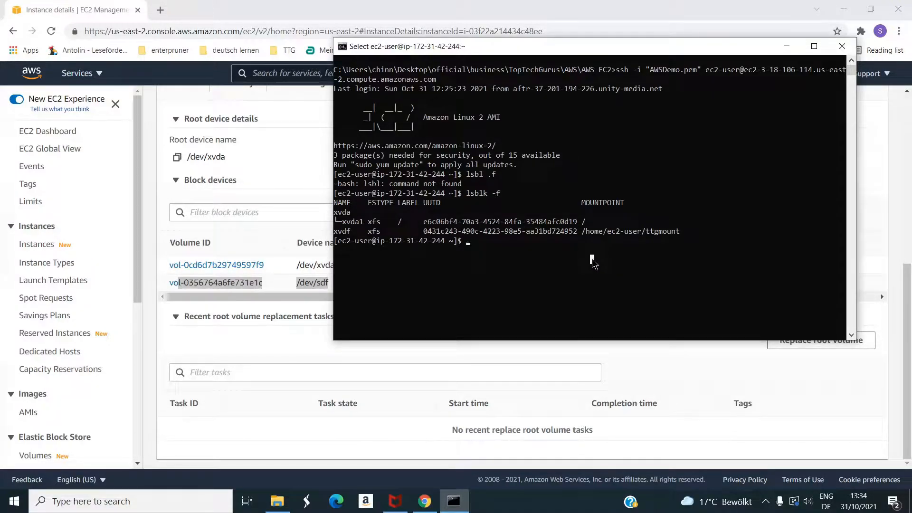
pyautogui.press('Escape')
# Unmount the extra volume by running sudo umount -d /dev/sdf
pyautogui.write('sudo')
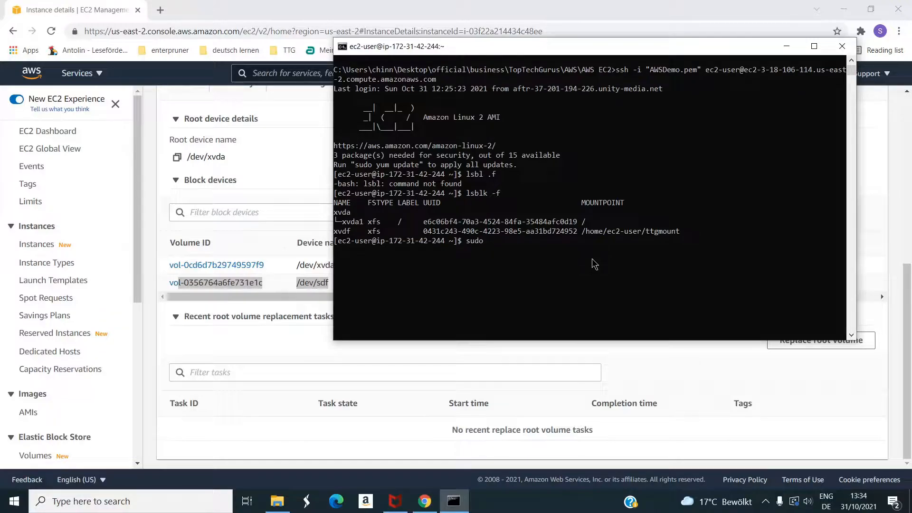
pyautogui.write(' umount -d /dev/sdf')
pyautogui.press('Return')
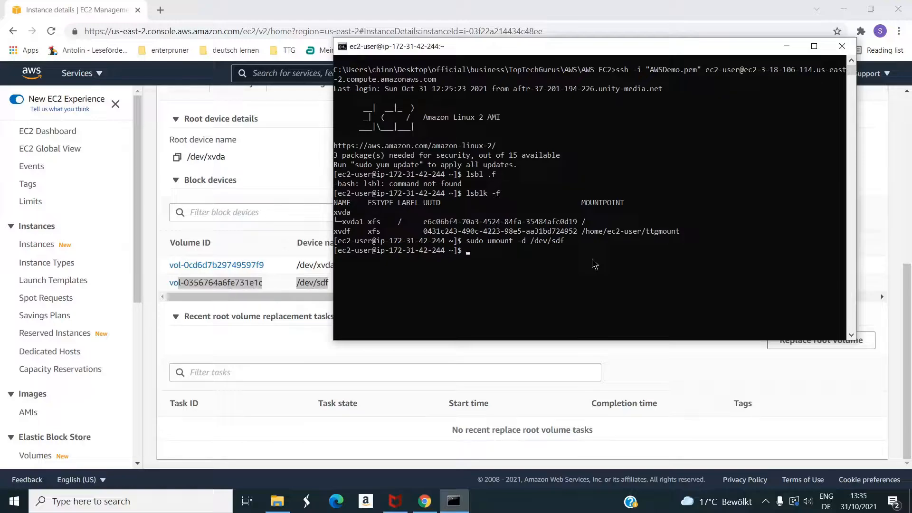
# Run lsblk -f again to check the mount point column of xvdf after unmounting
pyautogui.press('Up')
pyautogui.press('Up')
pyautogui.press('Return')
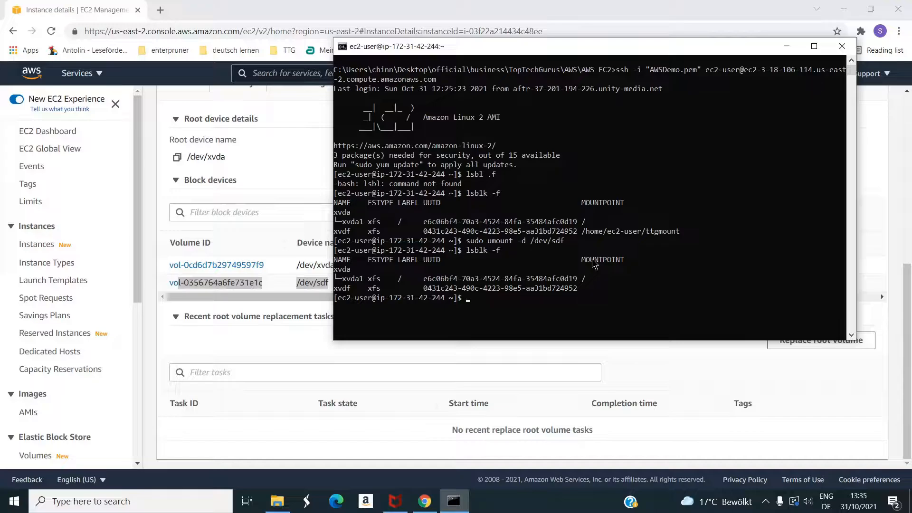
pyautogui.moveTo(582, 287); pyautogui.dragTo(638, 290)
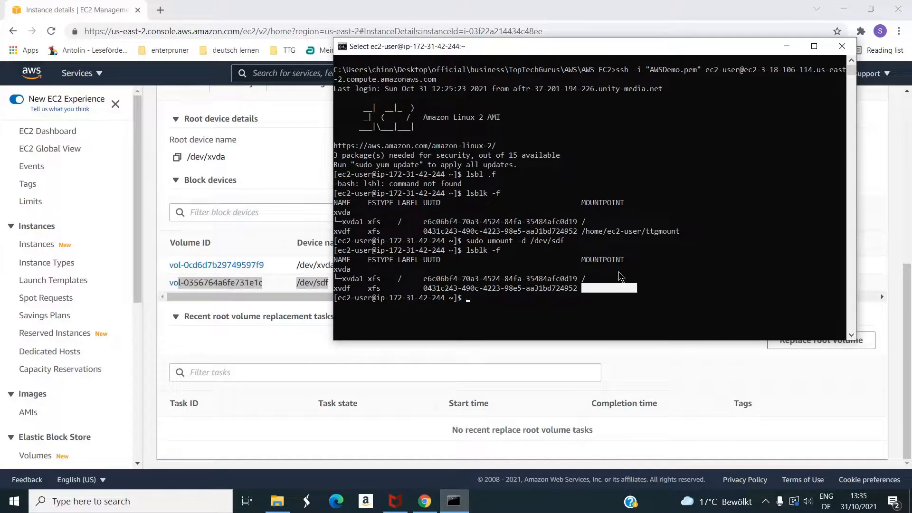
# Return to the EC2 console in the browser and detach the 5 GiB volume vol-0356764a6fe731e1c
pyautogui.click(786, 46)
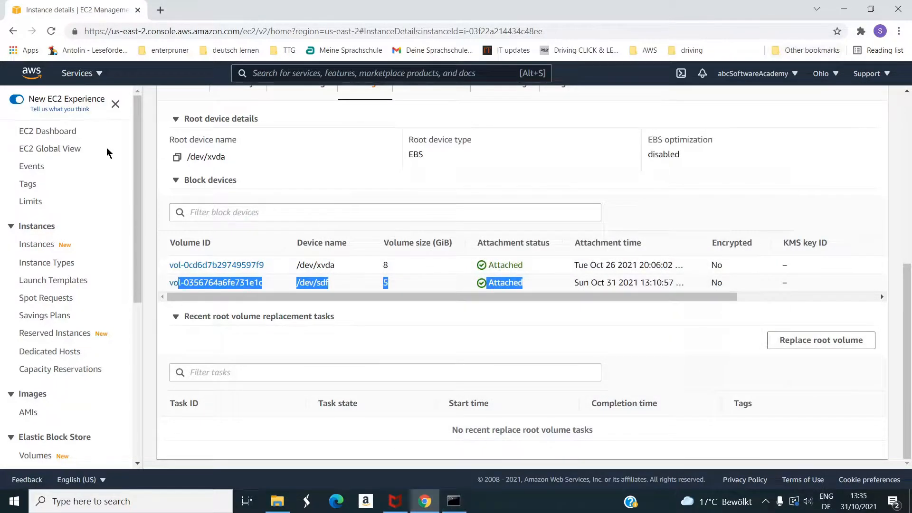
pyautogui.scroll(-3, 38, 346)
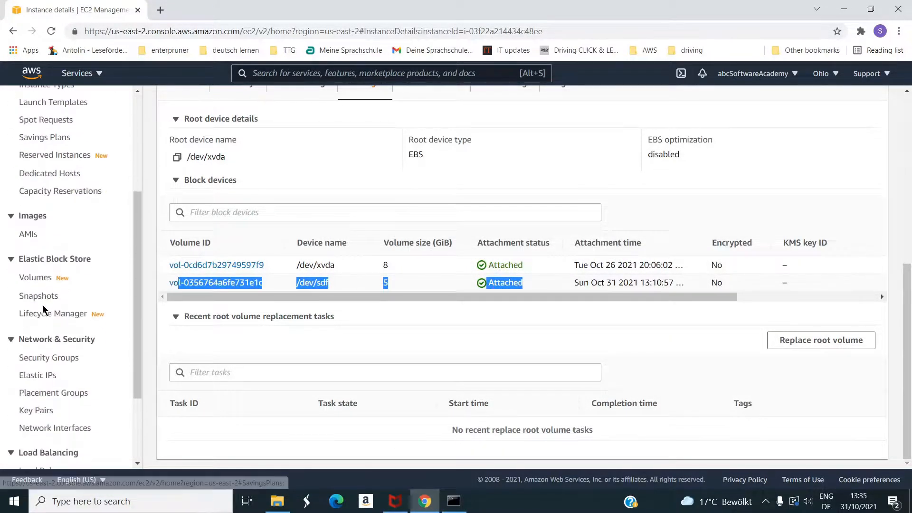
pyautogui.click(36, 279)
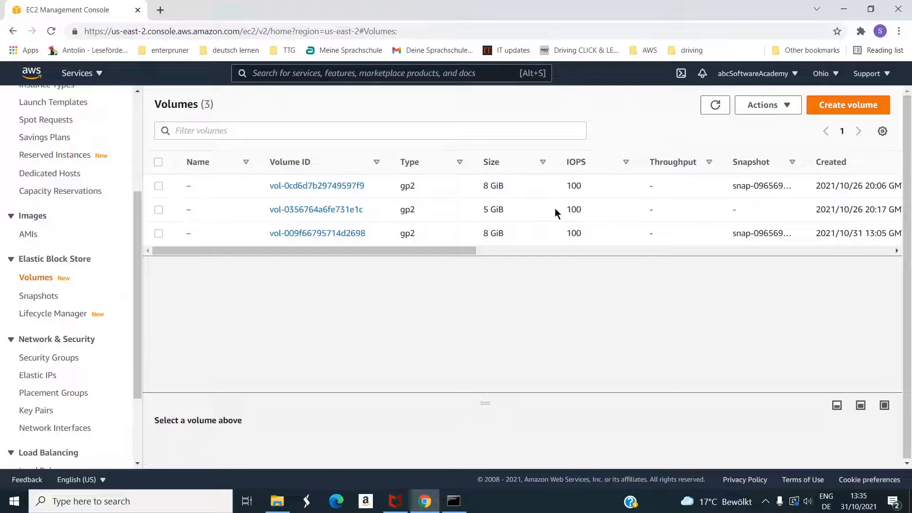
pyautogui.click(160, 211)
pyautogui.click(783, 106)
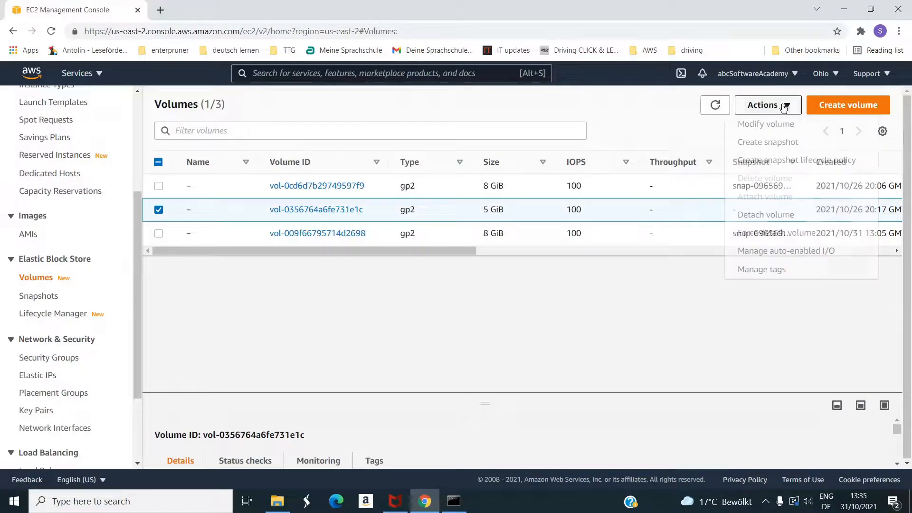
pyautogui.click(776, 216)
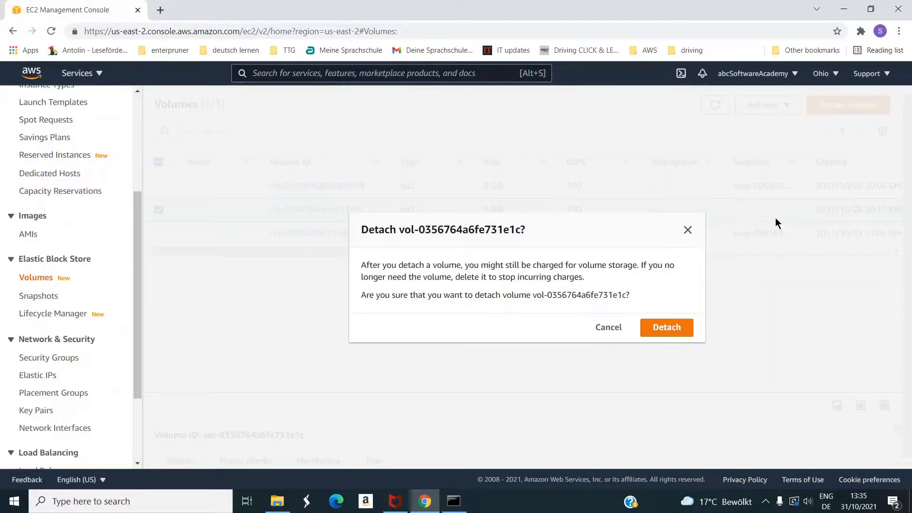
pyautogui.click(676, 334)
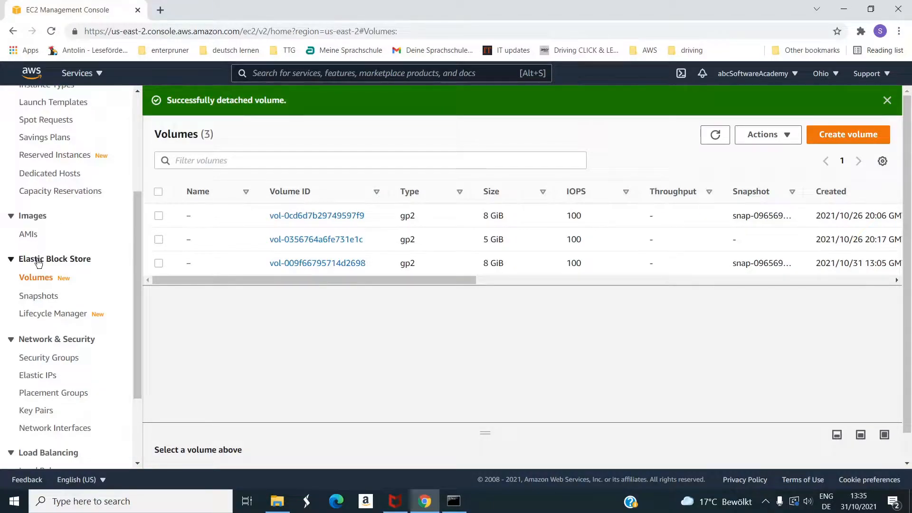
# Check the attached-instance status of the 5 GiB volume in the volumes list
pyautogui.moveTo(228, 281); pyautogui.dragTo(543, 278)
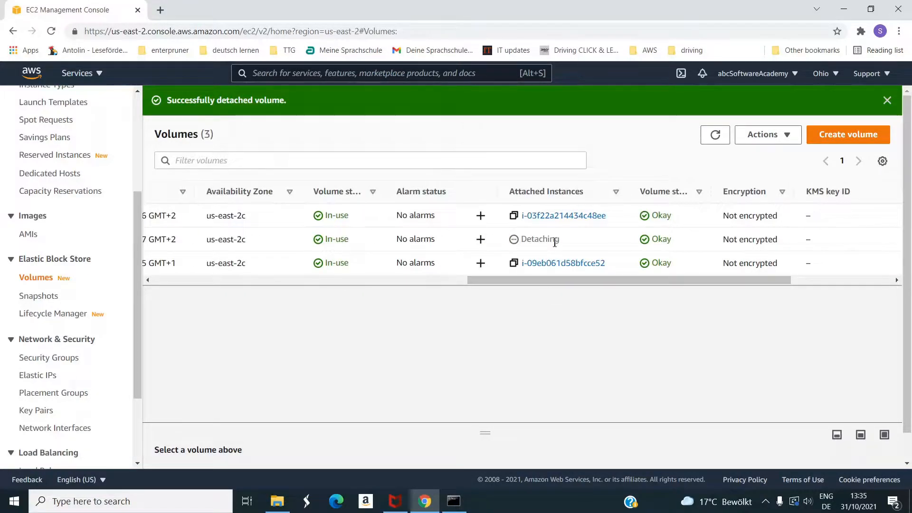
pyautogui.moveTo(577, 246); pyautogui.dragTo(506, 236)
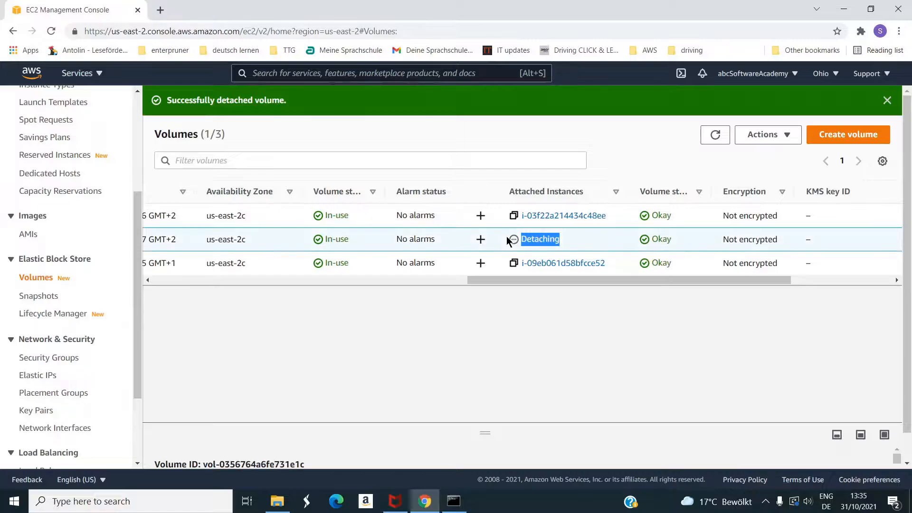
pyautogui.click(51, 280)
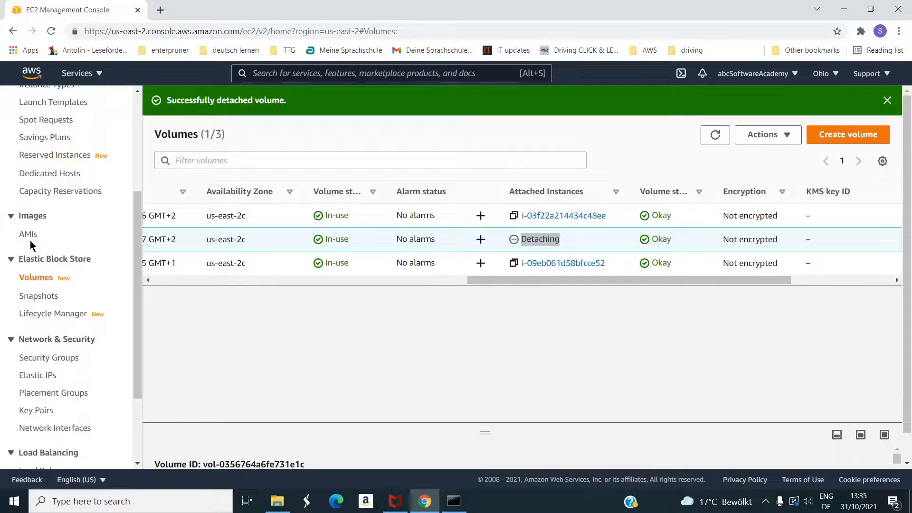
# Reopen the TTG01 instance details and check which block devices are listed in its storage
pyautogui.scroll(1, 42, 215)
pyautogui.scroll(2, 41, 215)
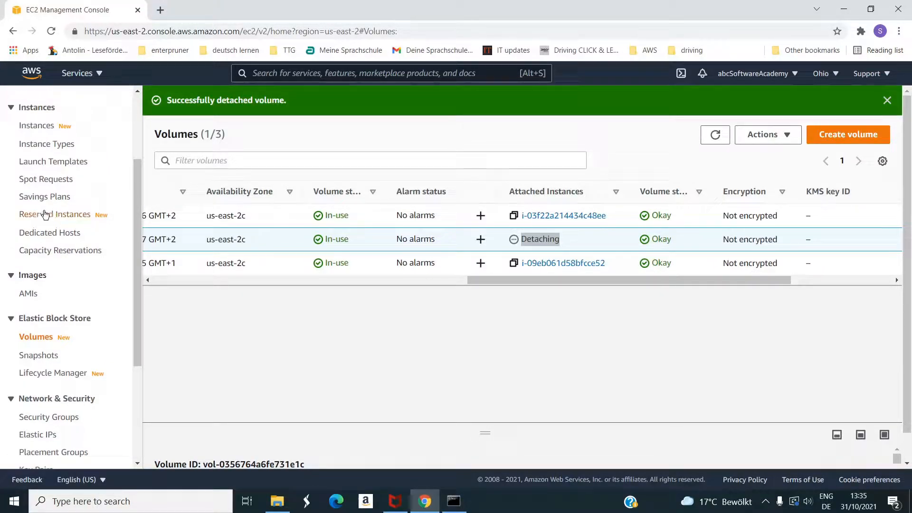
pyautogui.click(34, 132)
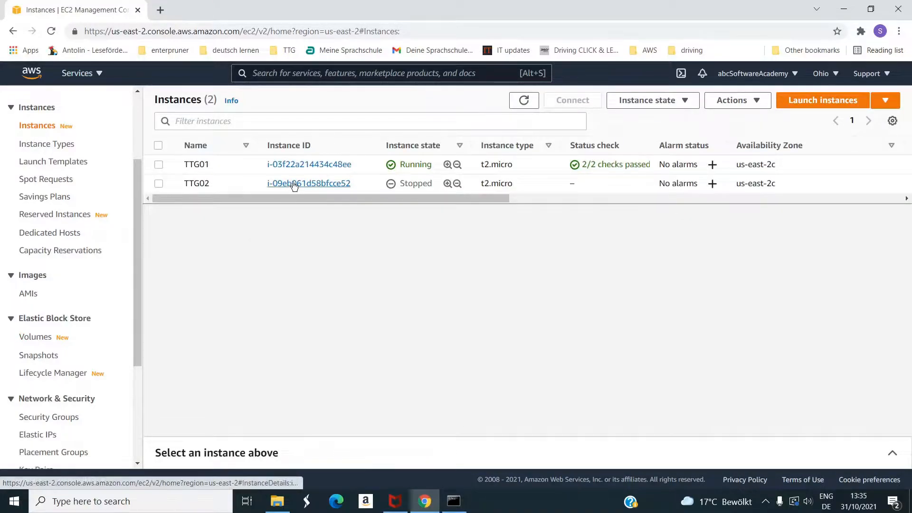
pyautogui.click(307, 165)
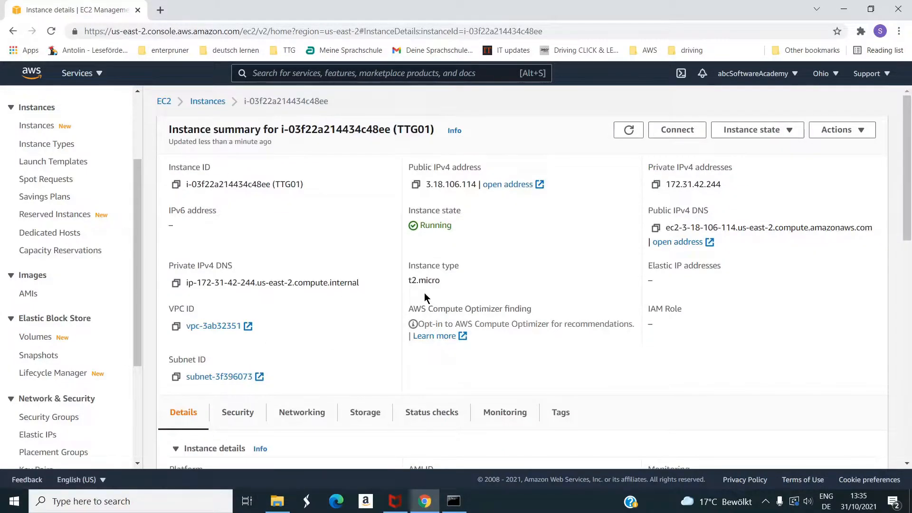
pyautogui.click(381, 410)
pyautogui.scroll(-5, 399, 342)
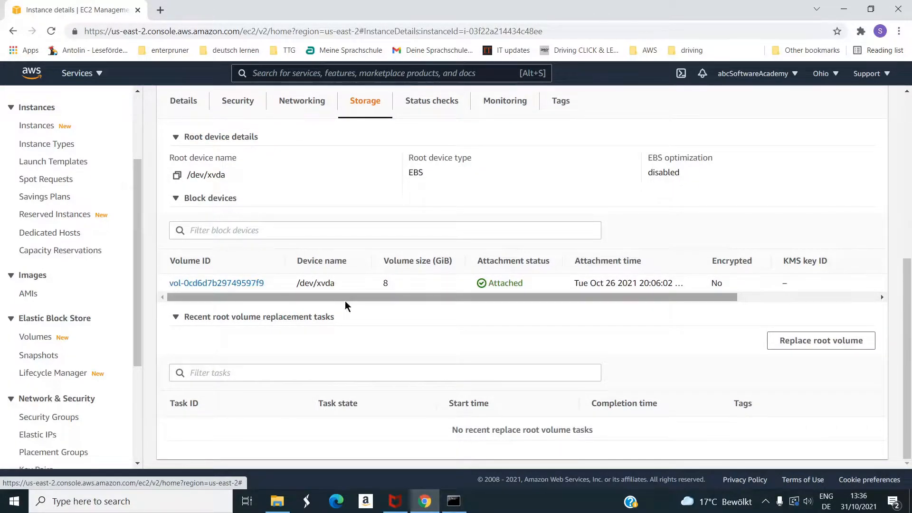
pyautogui.moveTo(357, 290); pyautogui.dragTo(172, 283)
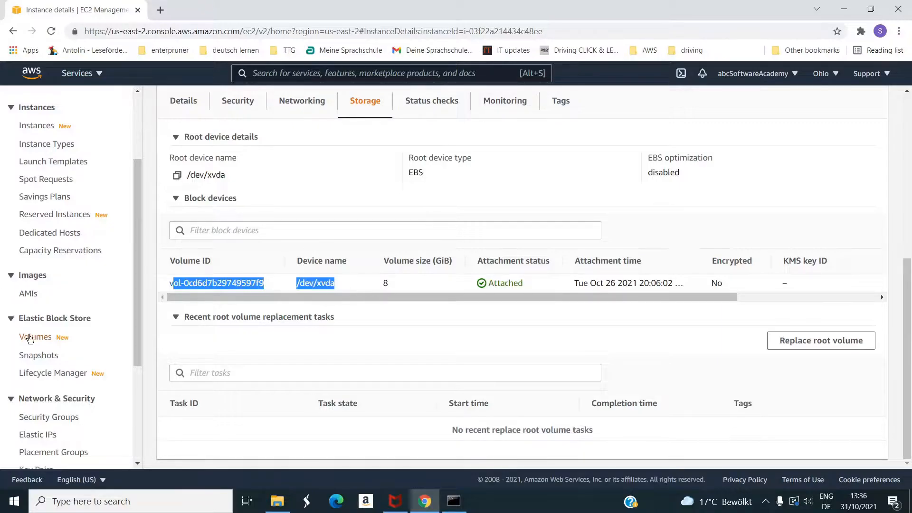
# Go back to the volumes list and open the details of the 5 GiB volume vol-0356764a6fe731e1c
pyautogui.click(35, 338)
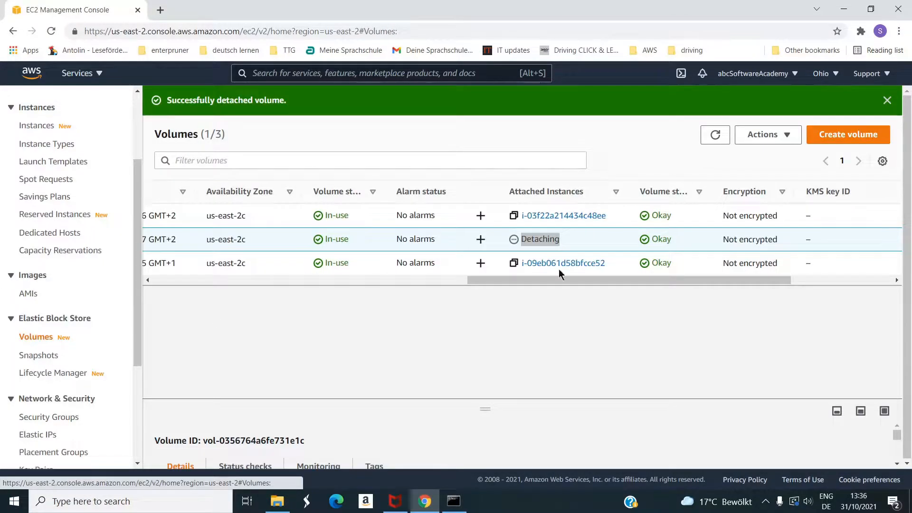
pyautogui.moveTo(483, 284); pyautogui.dragTo(126, 274)
pyautogui.click(298, 240)
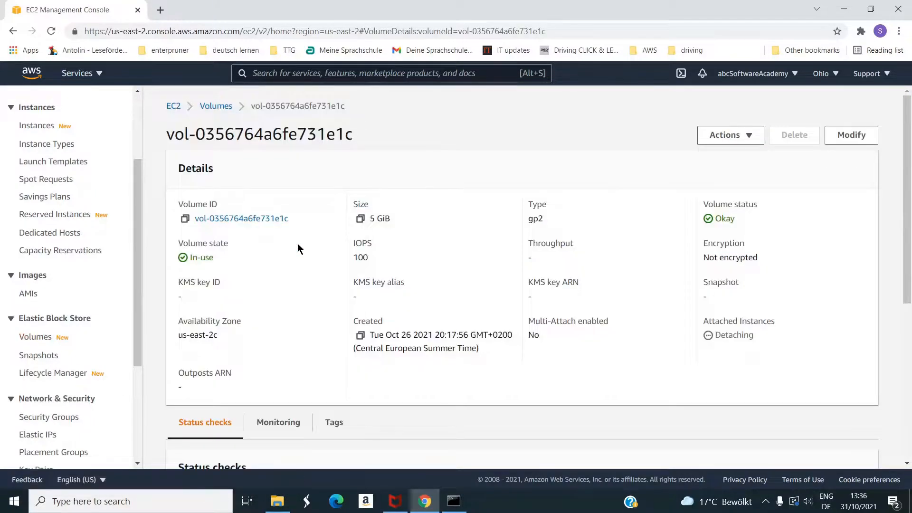
# Check the attached-instances status in the details of the 5 GiB volume vol-0356764a6fe731e1c
pyautogui.scroll(-4, 518, 280)
pyautogui.scroll(4, 518, 280)
pyautogui.scroll(1, 518, 281)
pyautogui.moveTo(764, 344); pyautogui.dragTo(591, 345)
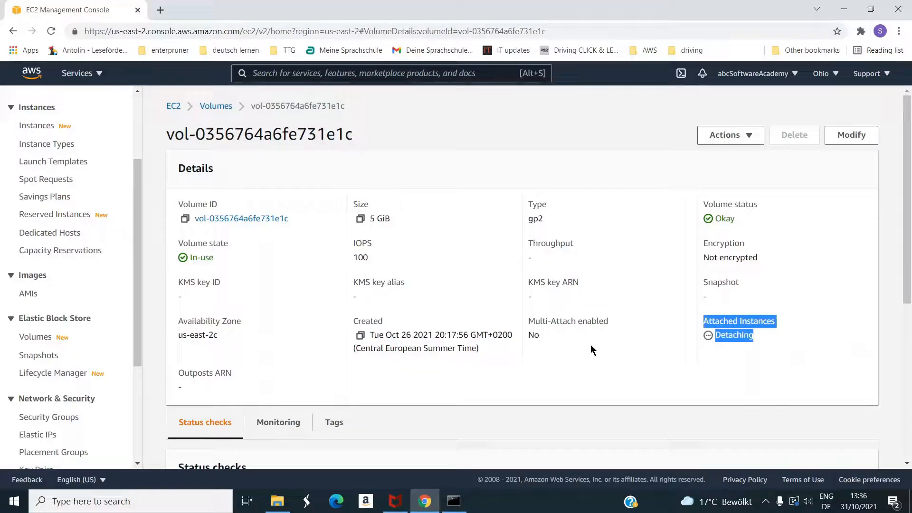
pyautogui.click(748, 358)
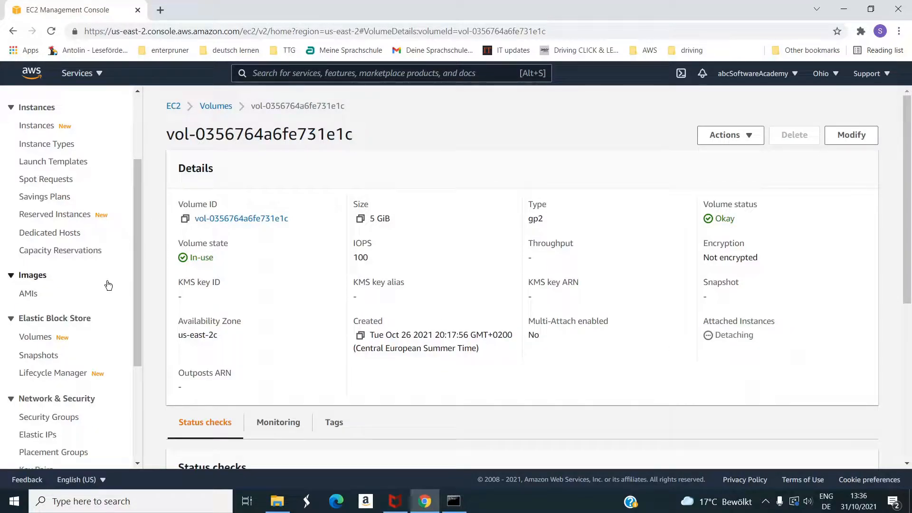
# Return to the volumes list and check the volume state of the 5 GiB volume
pyautogui.click(38, 337)
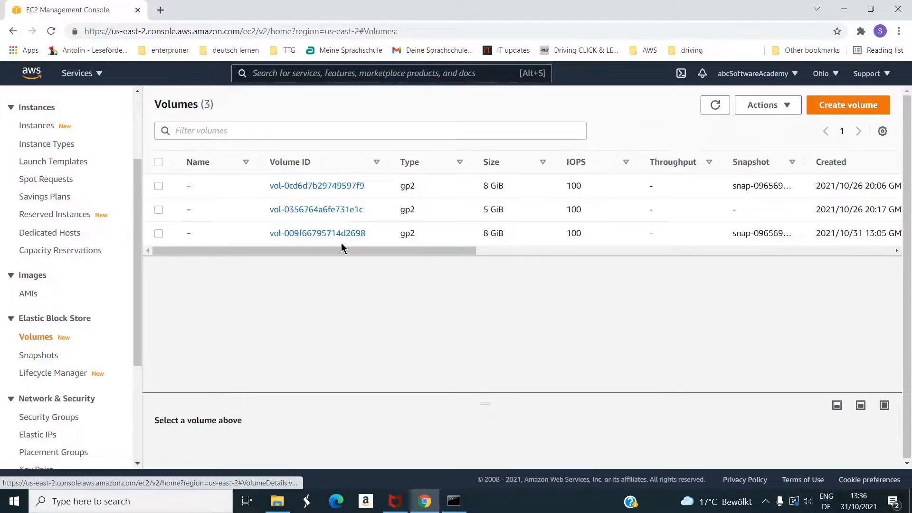
pyautogui.moveTo(340, 250); pyautogui.dragTo(462, 252)
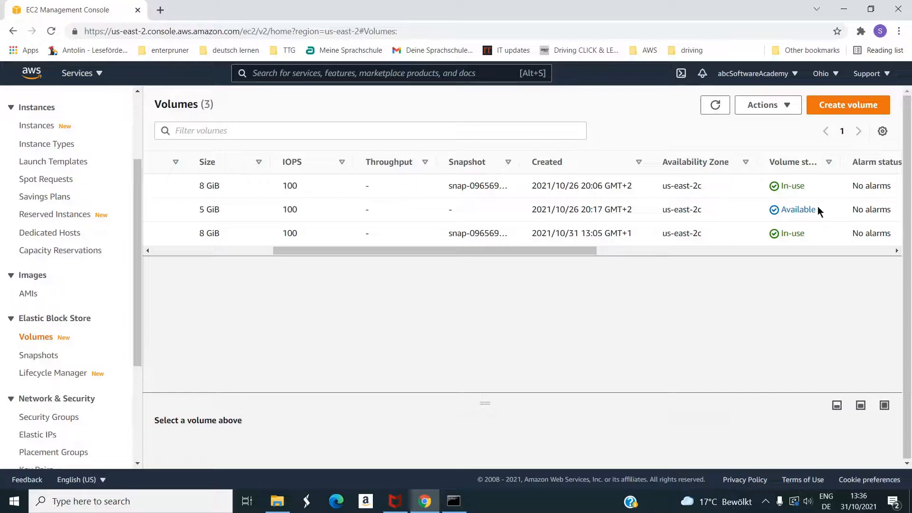
pyautogui.moveTo(836, 217); pyautogui.dragTo(770, 212)
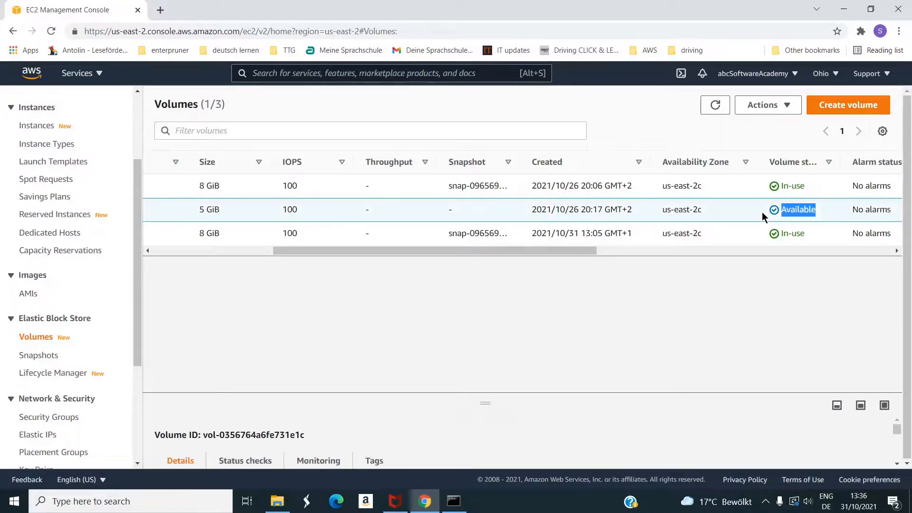
pyautogui.moveTo(333, 250); pyautogui.dragTo(206, 255)
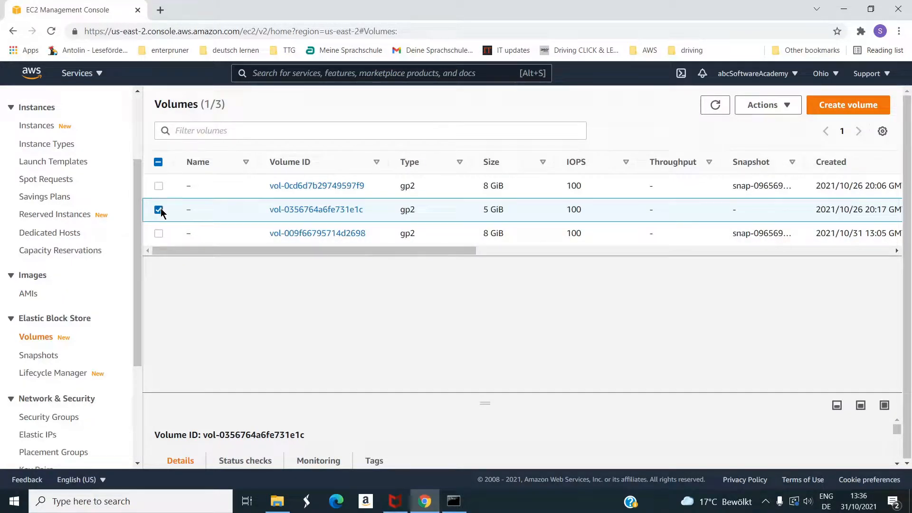
# Go to the EC2 instances list and stop the TTG01 instance
pyautogui.click(48, 127)
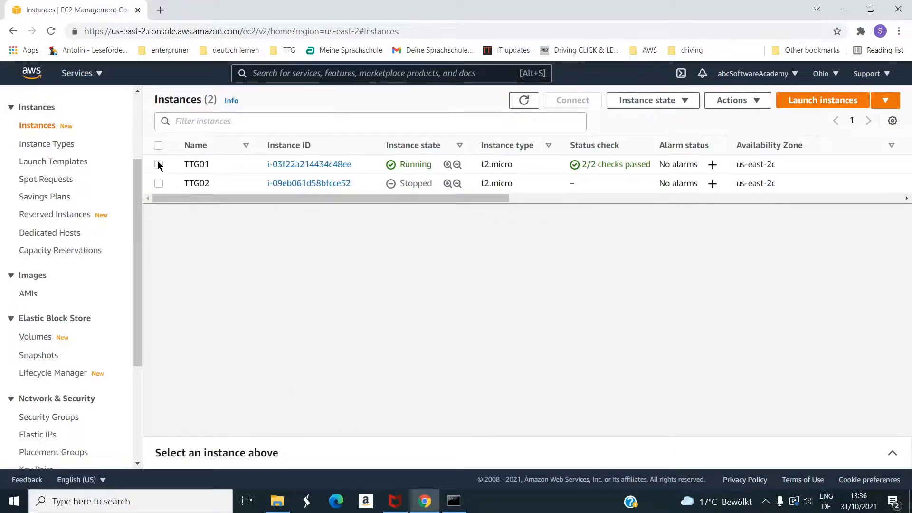
pyautogui.click(158, 166)
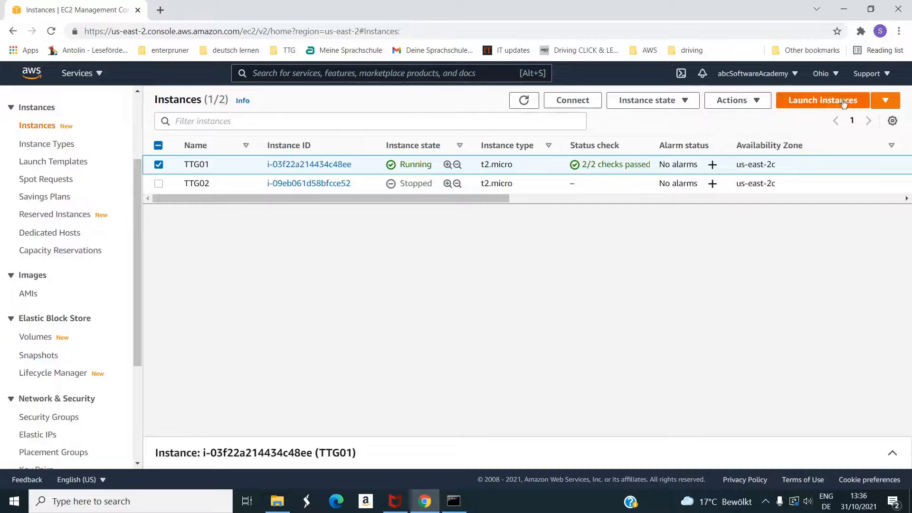
pyautogui.click(669, 101)
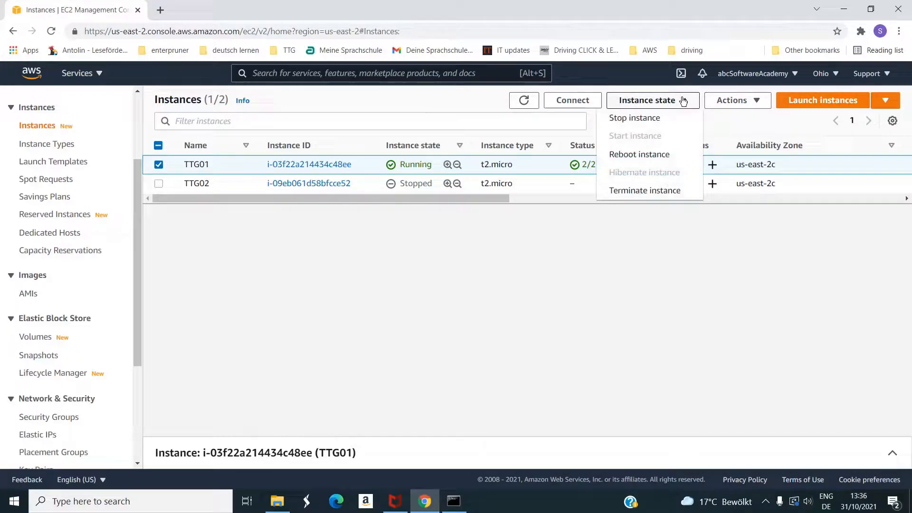
pyautogui.click(627, 119)
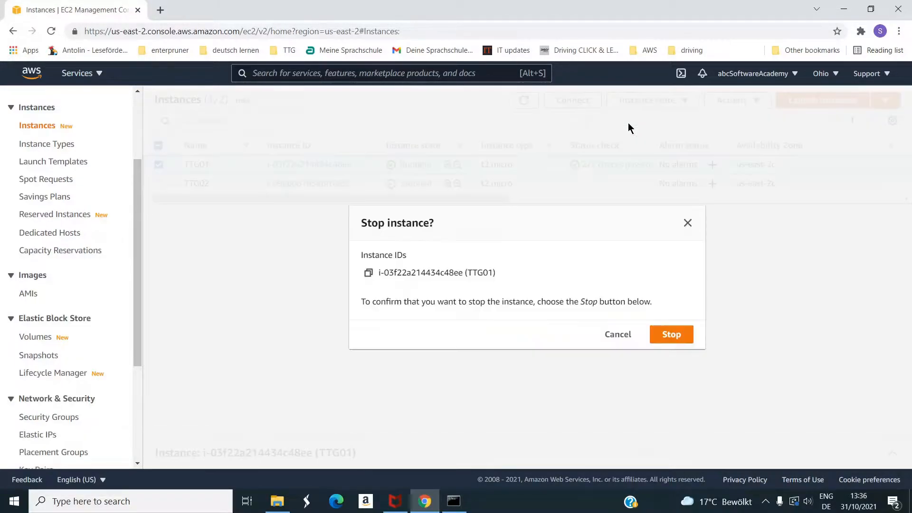
pyautogui.click(688, 334)
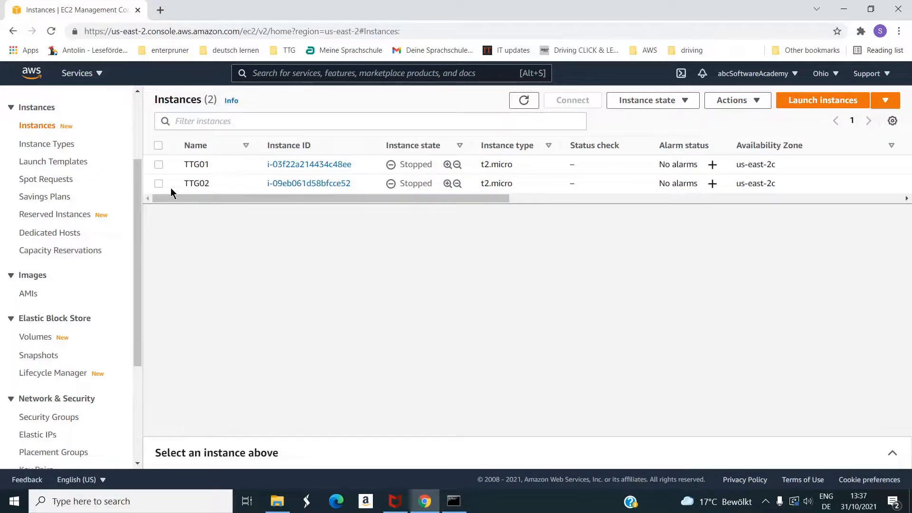
# Start the TTG02 instance from the instances list
pyautogui.click(158, 183)
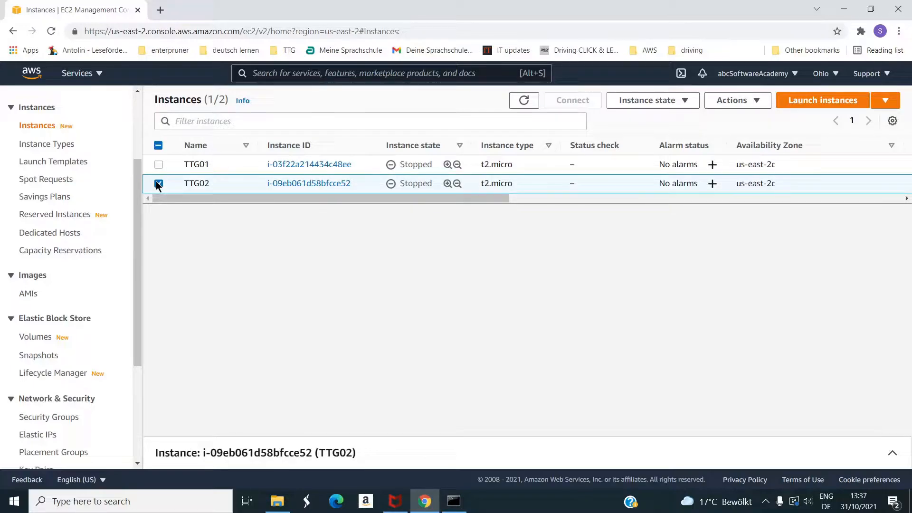
pyautogui.click(651, 102)
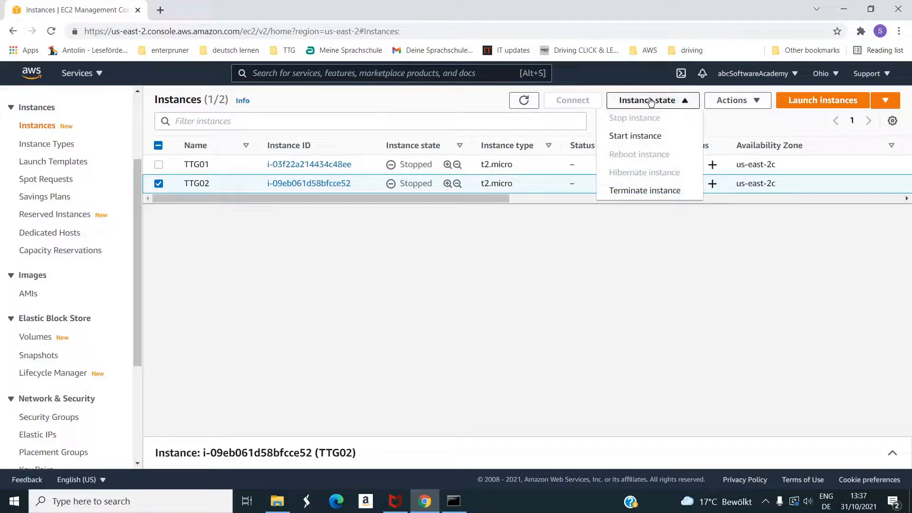
pyautogui.click(641, 137)
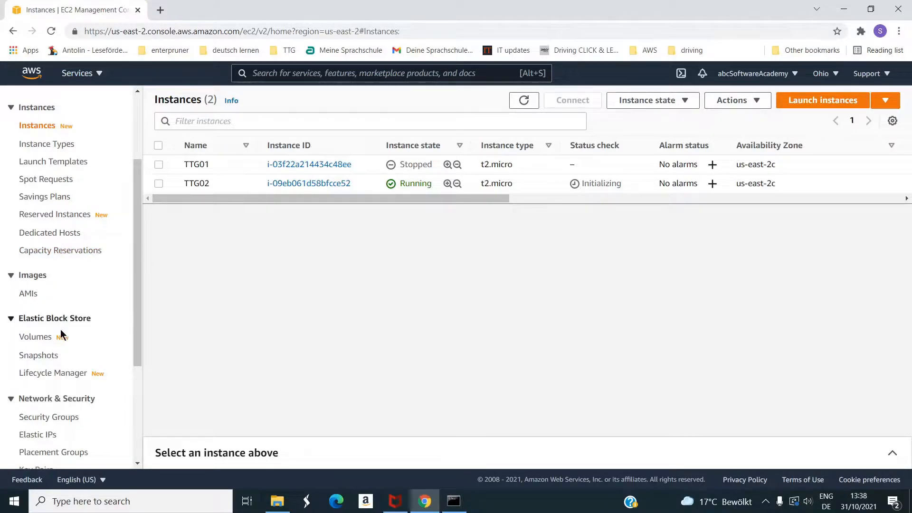
# Attach the 5 GiB volume vol-0356764a6fe731e1c to the TTG02 instance with device name /dev/sdf
pyautogui.click(52, 338)
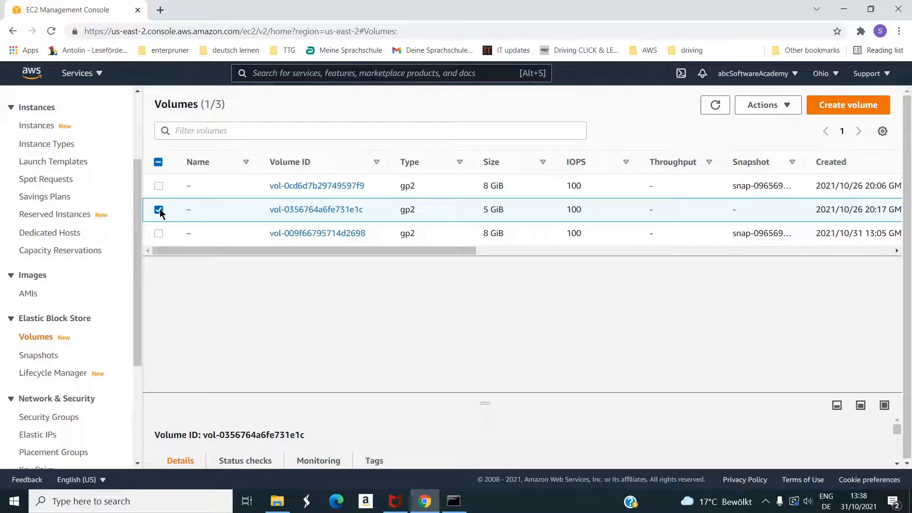
pyautogui.click(788, 106)
pyautogui.click(790, 196)
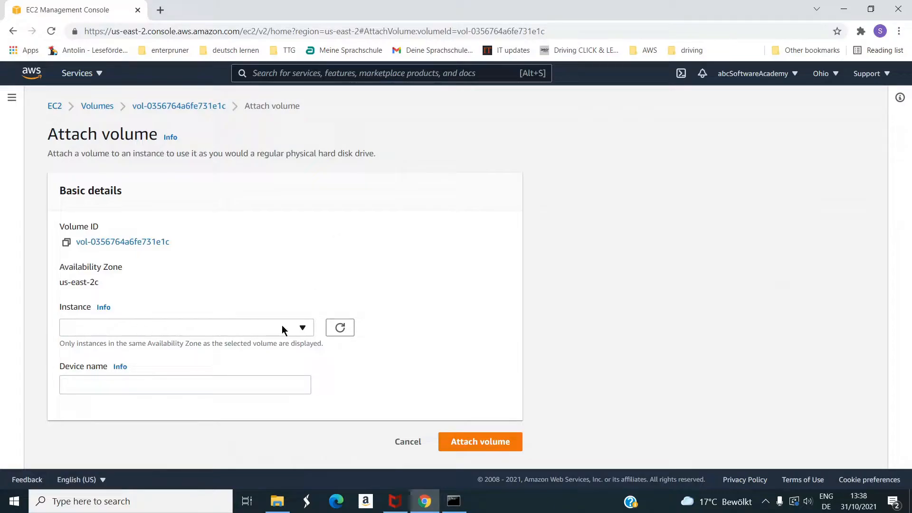
pyautogui.click(306, 327)
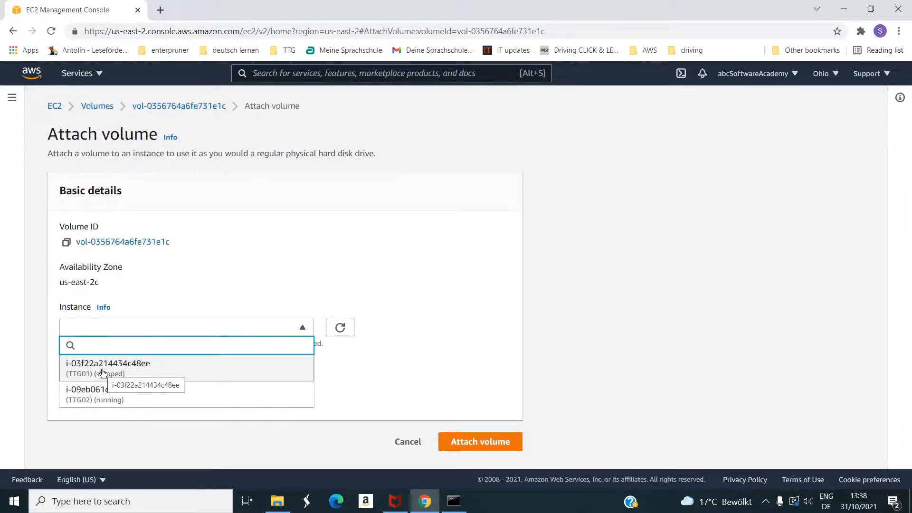
pyautogui.click(133, 400)
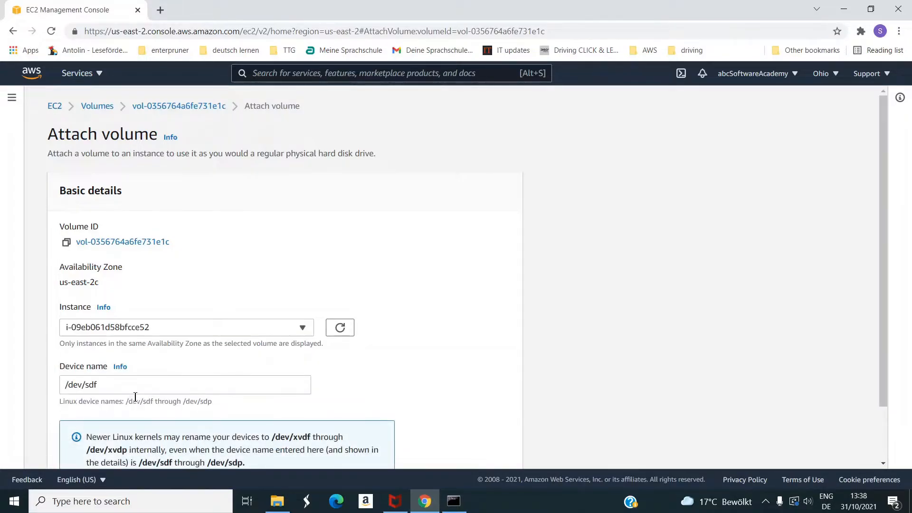
pyautogui.scroll(-2, 463, 348)
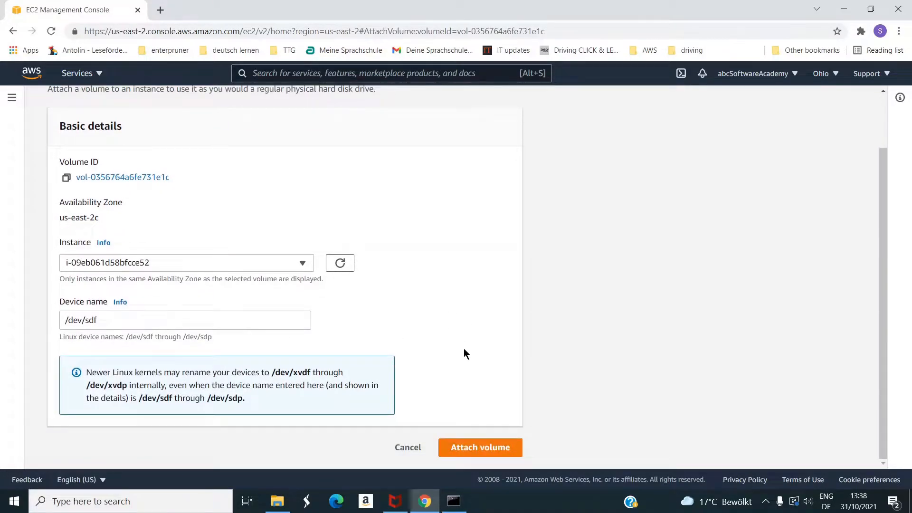
pyautogui.click(495, 446)
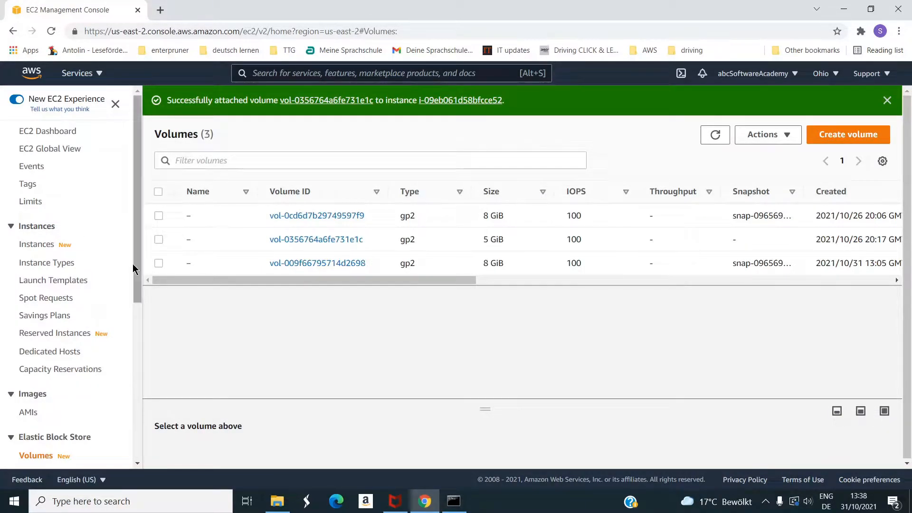
# Open the TTG02 instance details and check which block devices are listed in its storage
pyautogui.click(48, 250)
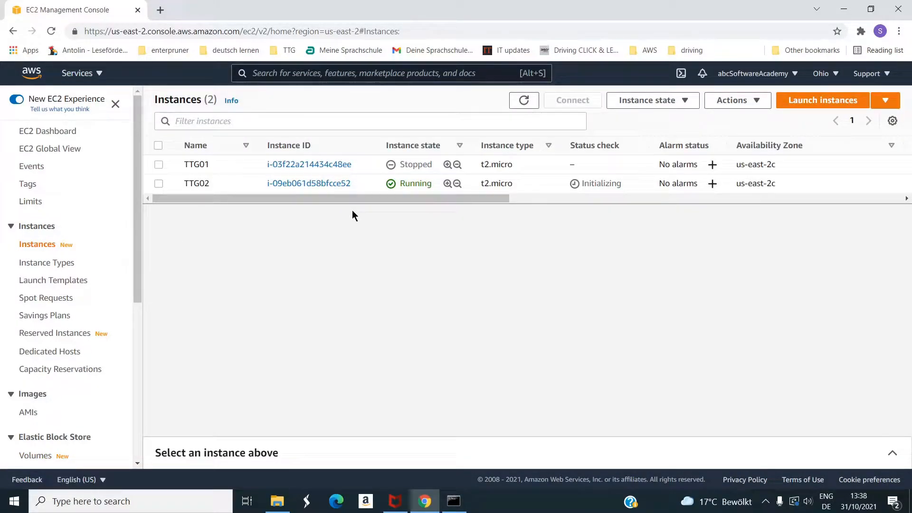
pyautogui.click(323, 185)
pyautogui.scroll(-8, 515, 272)
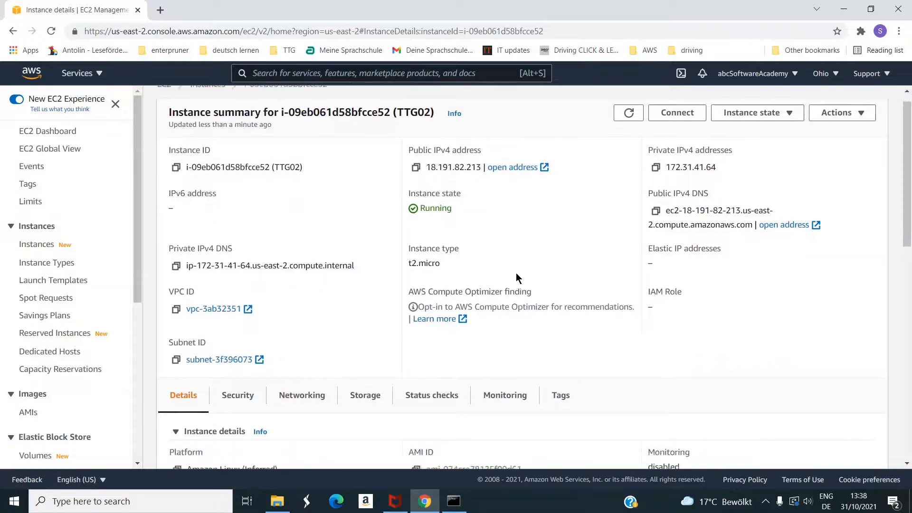
pyautogui.scroll(5, 428, 238)
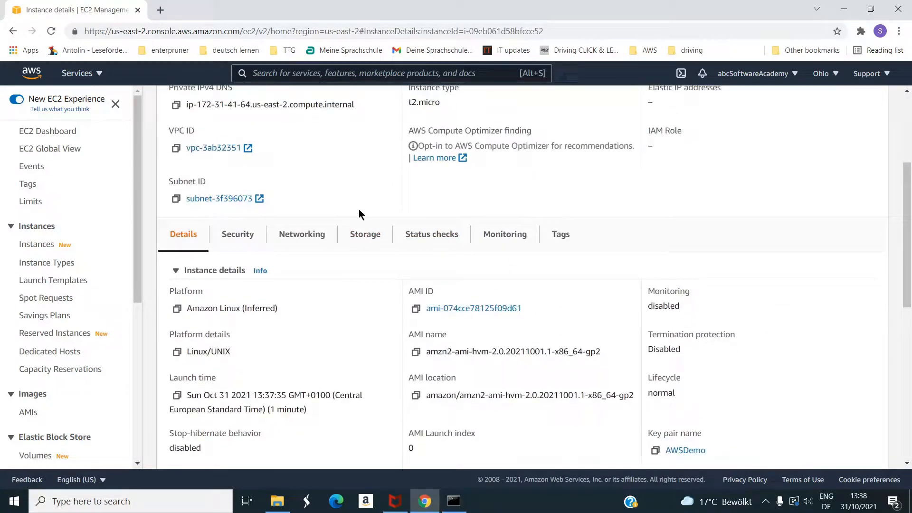
pyautogui.click(366, 243)
pyautogui.scroll(-3, 444, 256)
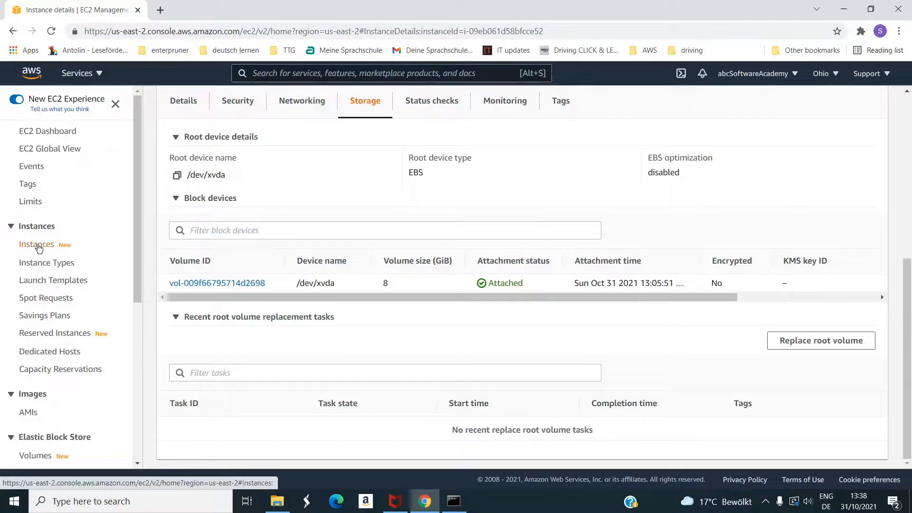
# Go back to the volumes list and open the 5 GiB volume's details to check its attachment status
pyautogui.click(36, 244)
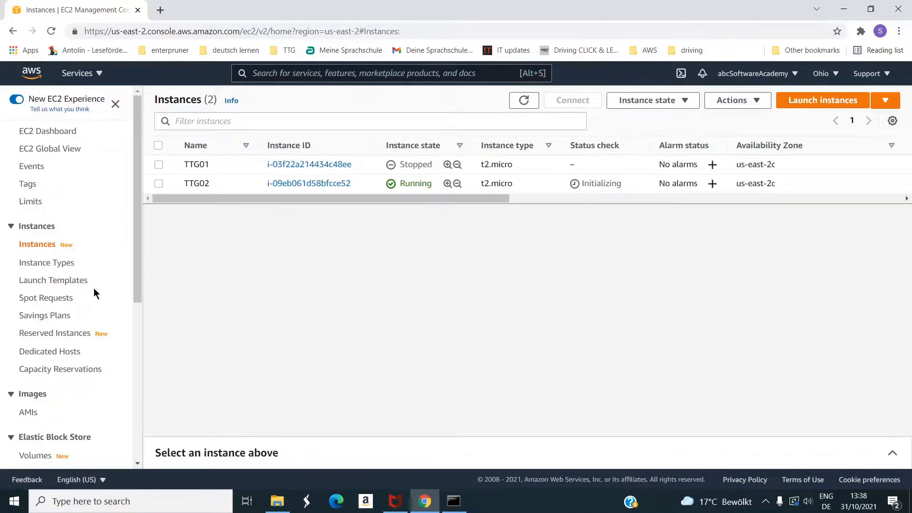
pyautogui.scroll(-5, 47, 277)
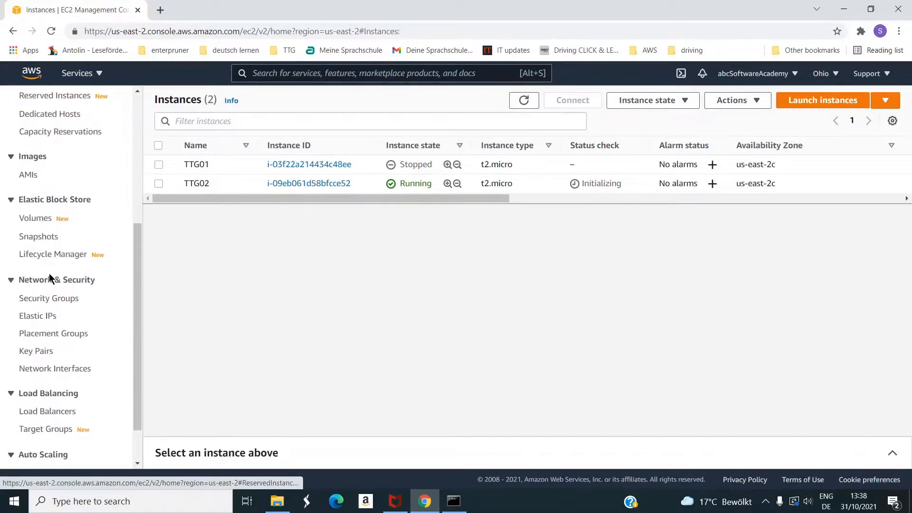
pyautogui.click(41, 219)
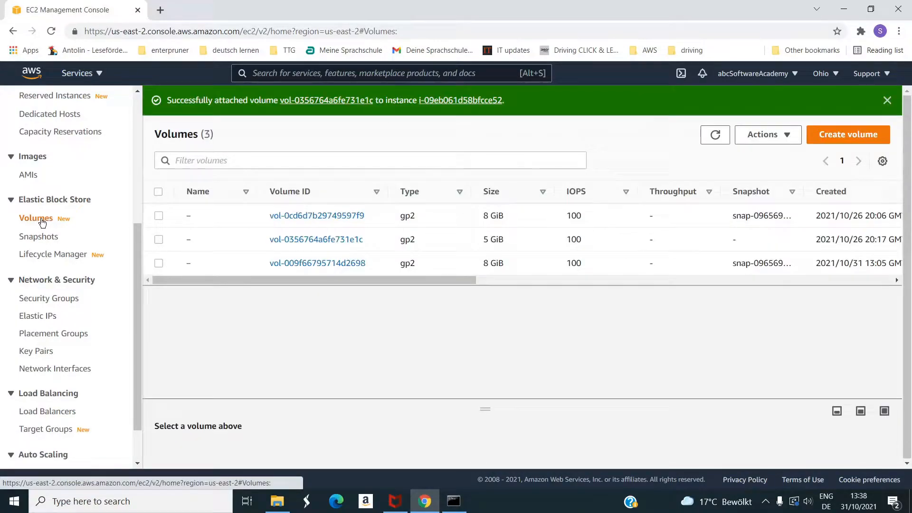
pyautogui.click(304, 240)
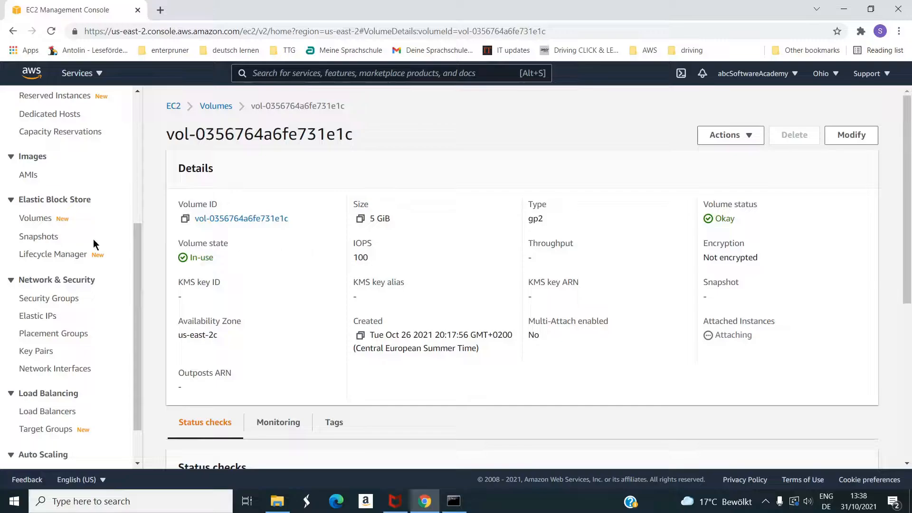
# Reopen the TTG02 instance details and check the attachment status of the 5 GiB volume on /dev/sdf in its storage
pyautogui.scroll(3, 56, 174)
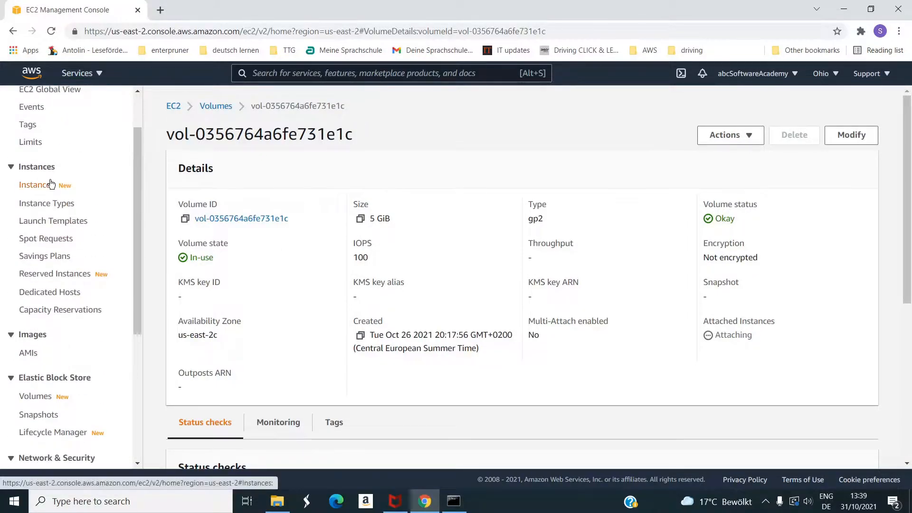
pyautogui.click(48, 188)
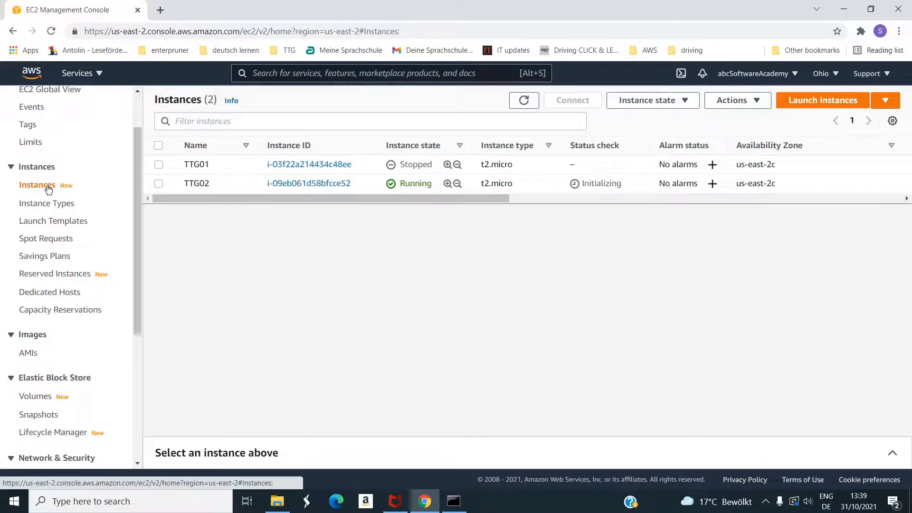
pyautogui.click(302, 185)
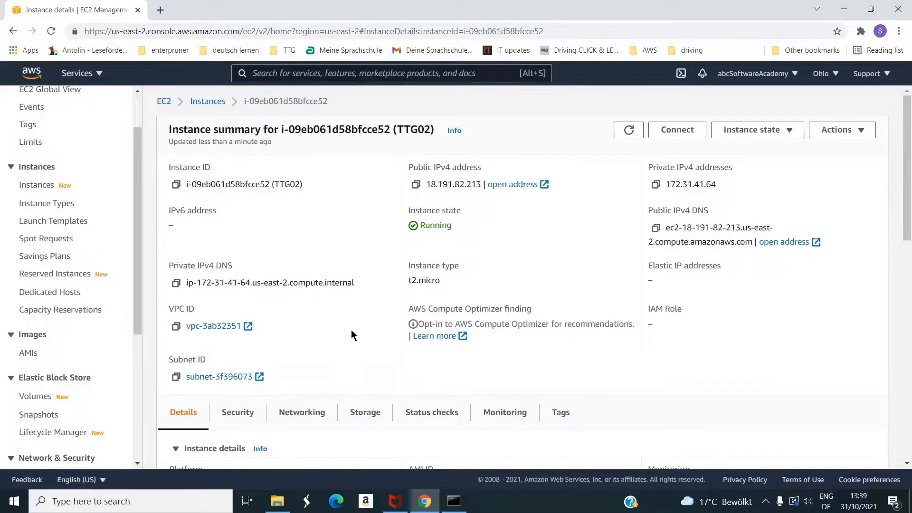
pyautogui.scroll(-3, 352, 330)
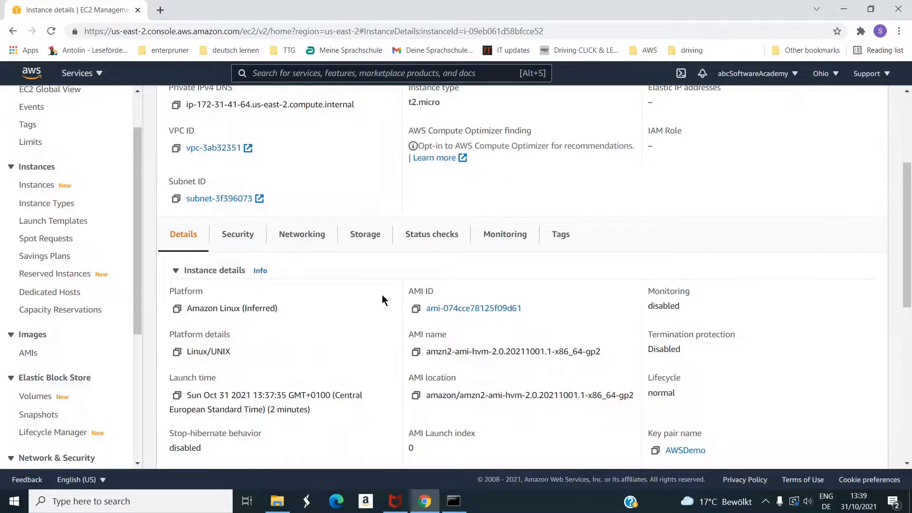
pyautogui.scroll(-2, 383, 298)
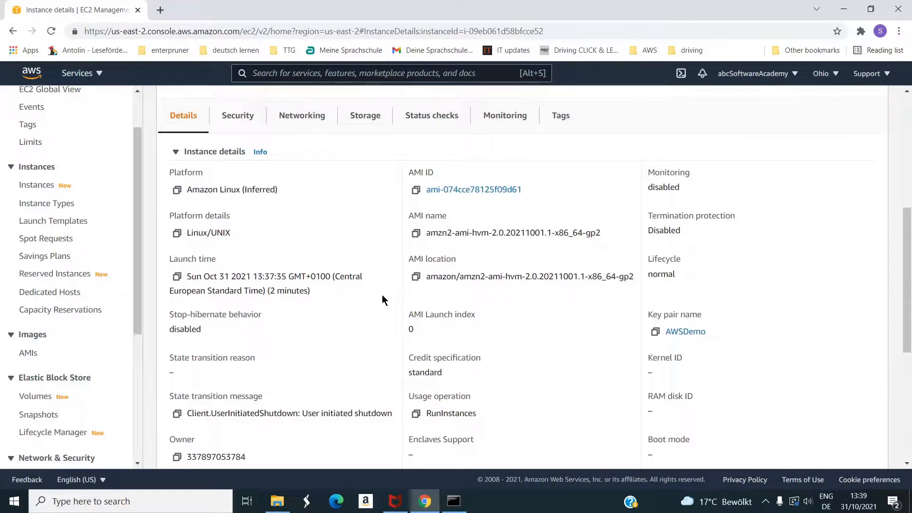
pyautogui.click(364, 119)
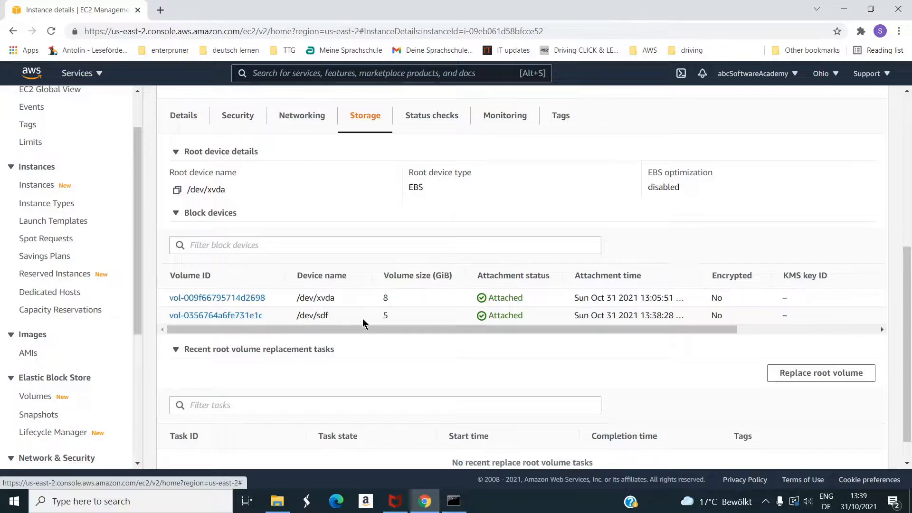
pyautogui.moveTo(365, 320); pyautogui.dragTo(531, 317)
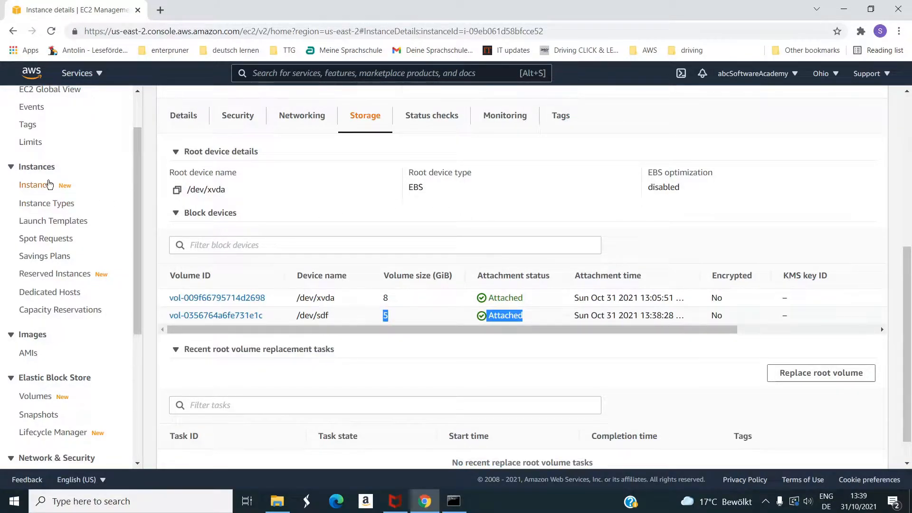
# Open the connection options of the TTG02 instance and copy its example SSH command
pyautogui.click(46, 184)
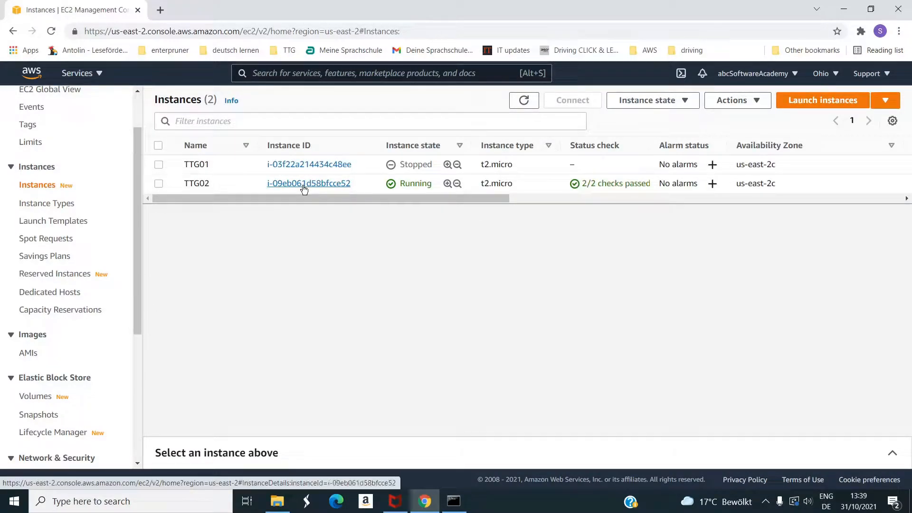
pyautogui.click(303, 186)
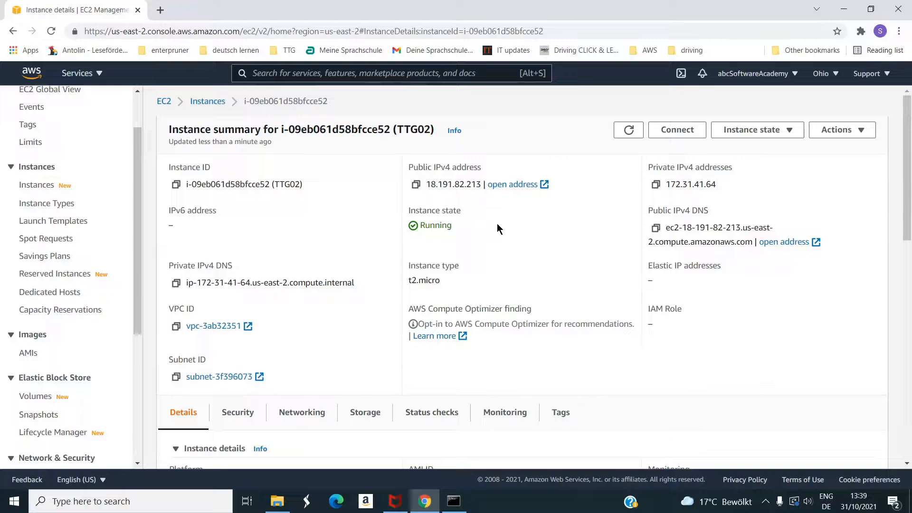
pyautogui.click(677, 129)
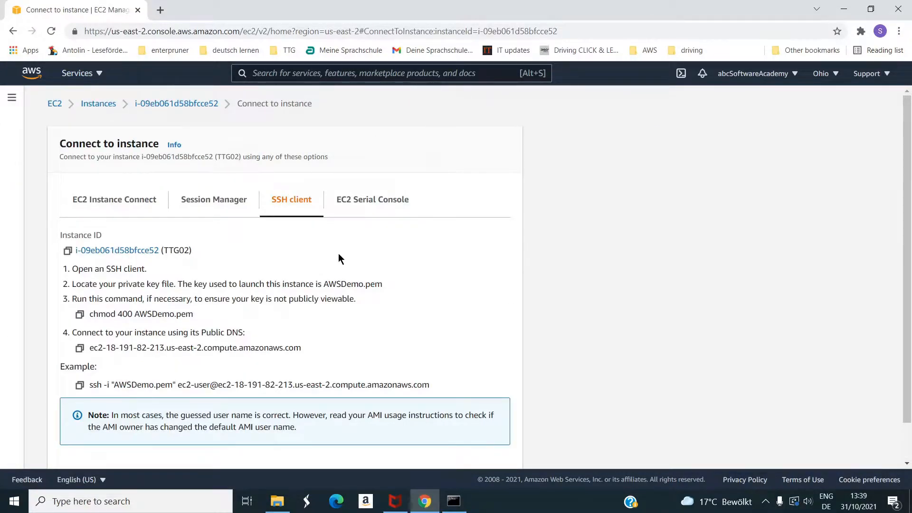
pyautogui.click(79, 384)
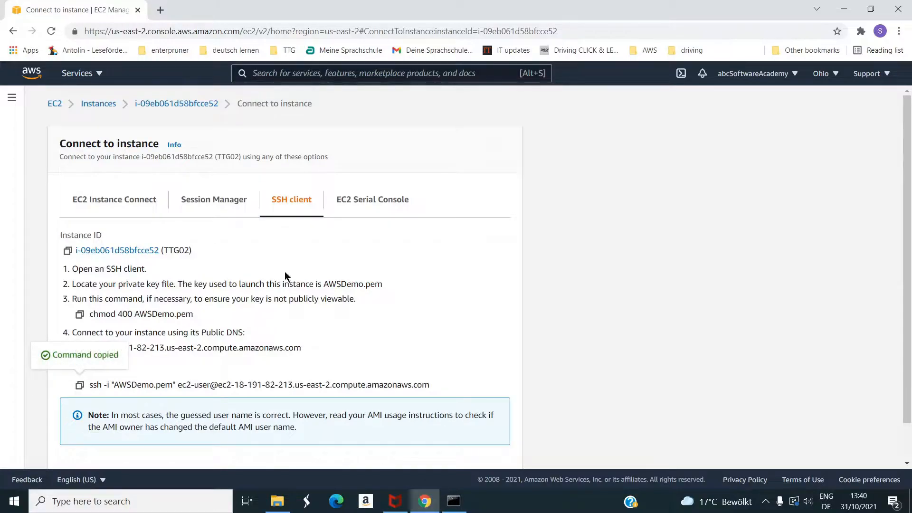
# Switch to Command Prompt, clear it, run the copied SSH command with AWSDemo.pem, and accept the host's key with yes
pyautogui.click(844, 9)
pyautogui.write('cl')
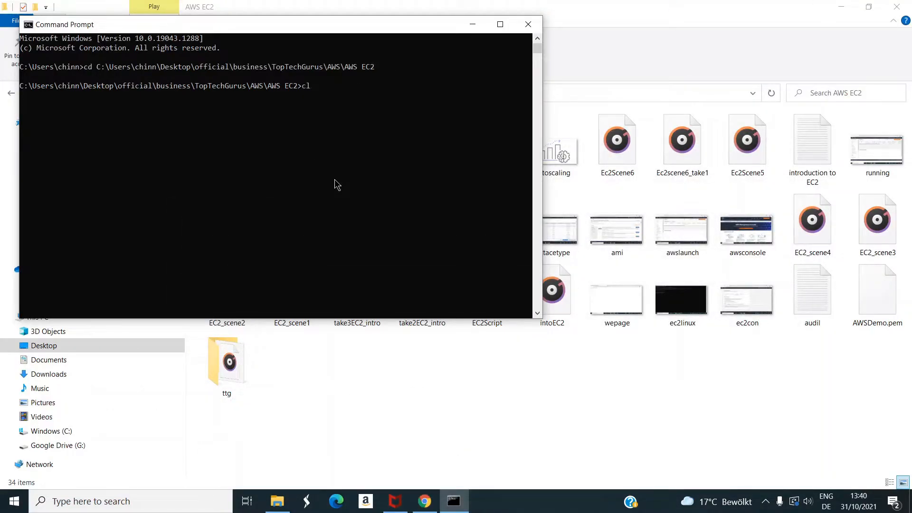
pyautogui.write('s')
pyautogui.press('Return')
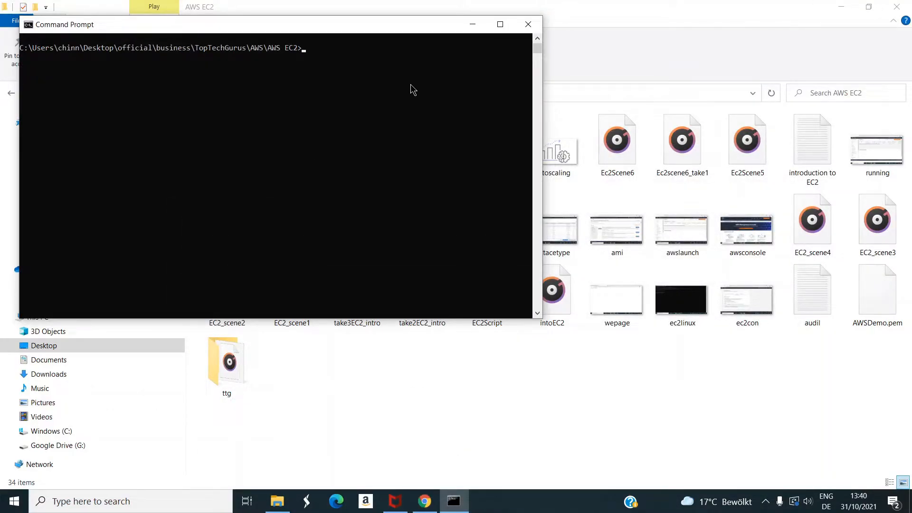
pyautogui.rightClick(413, 90)
pyautogui.press('Return')
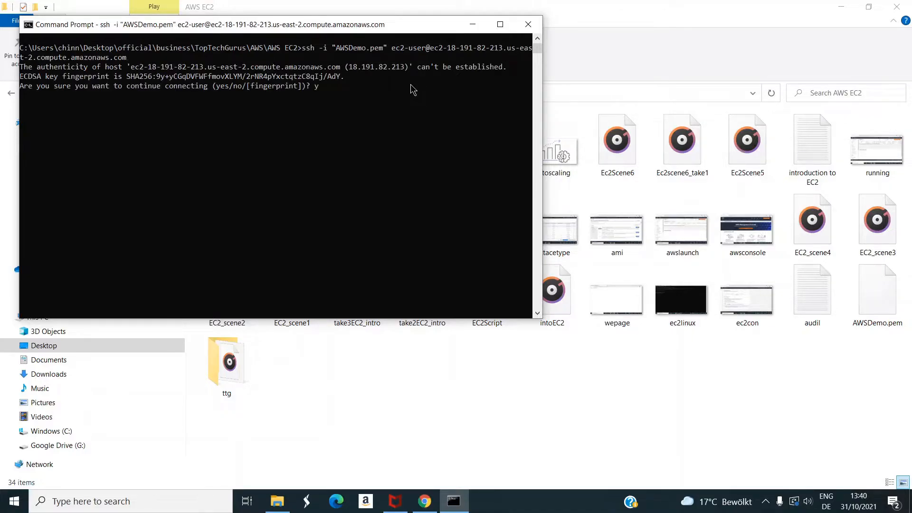
pyautogui.write('yes')
pyautogui.press('Return')
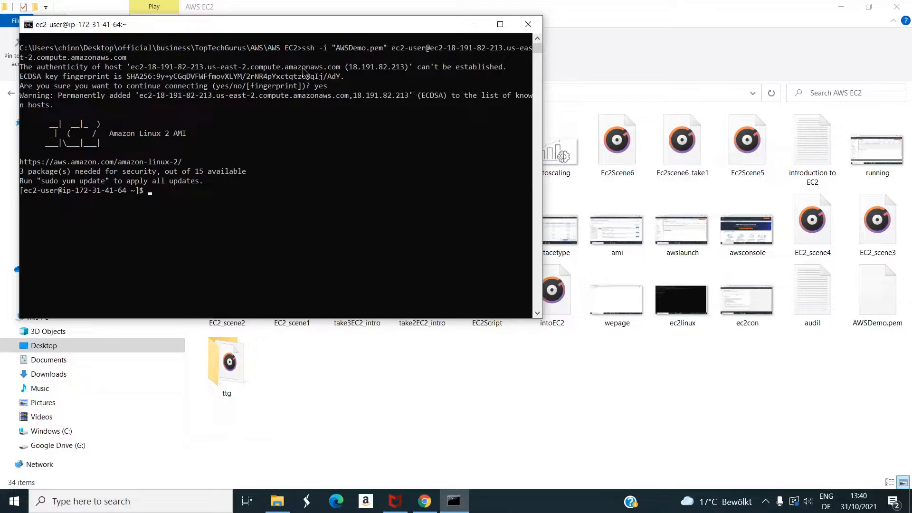
pyautogui.moveTo(317, 31); pyautogui.dragTo(421, 63)
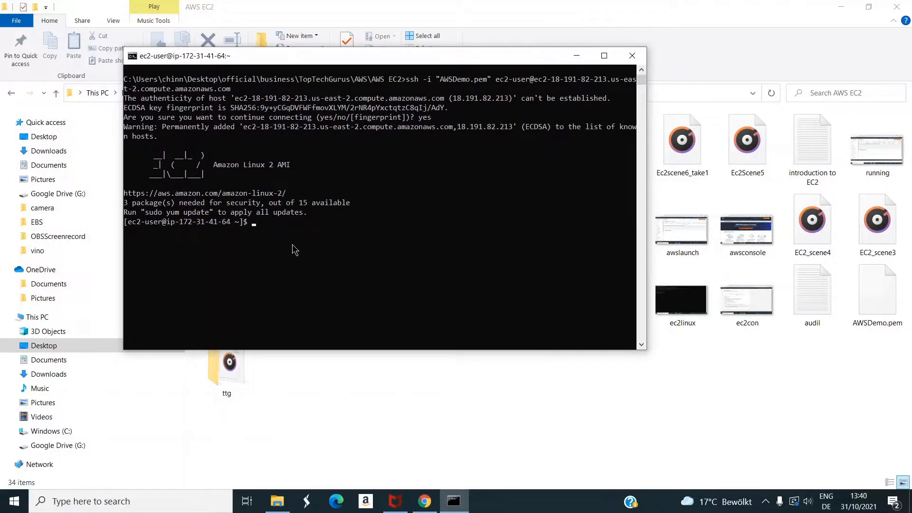
# List the block devices with lsblk -f and examine the file system and mount point of xvdf
pyautogui.write('lsblk -f')
pyautogui.press('Return')
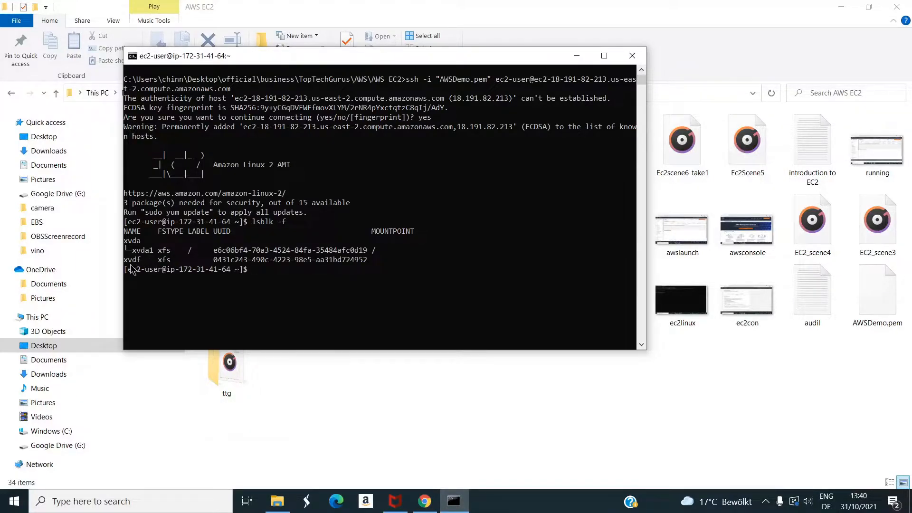
pyautogui.moveTo(128, 269); pyautogui.dragTo(377, 270)
pyautogui.click(374, 260)
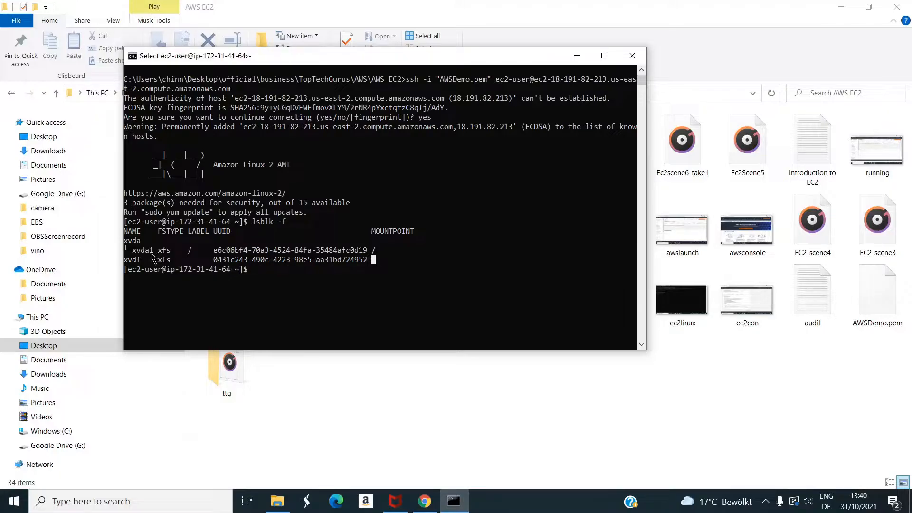
pyautogui.moveTo(129, 261); pyautogui.dragTo(442, 264)
pyautogui.click(207, 270)
pyautogui.press('Escape')
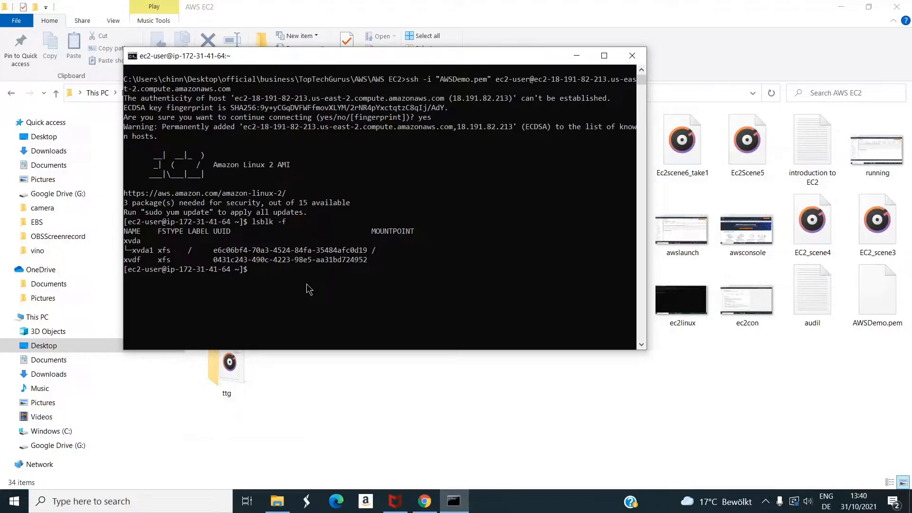
# Create a directory named ttgmount in the home directory with sudo mkdir
pyautogui.write('cd')
pyautogui.write('sd')
pyautogui.write('do mk')
pyautogui.write('dir ttgmount')
pyautogui.press('Return')
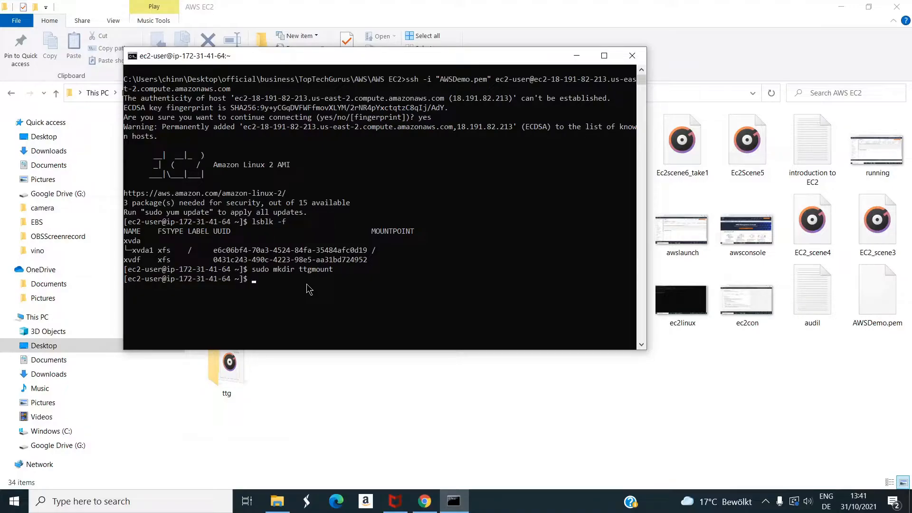
# Try to mount /dev/sdf on the ttgmount directory without root privileges
pyautogui.write('mount')
pyautogui.write('/dev/sdf ttgmount')
pyautogui.press('Return')
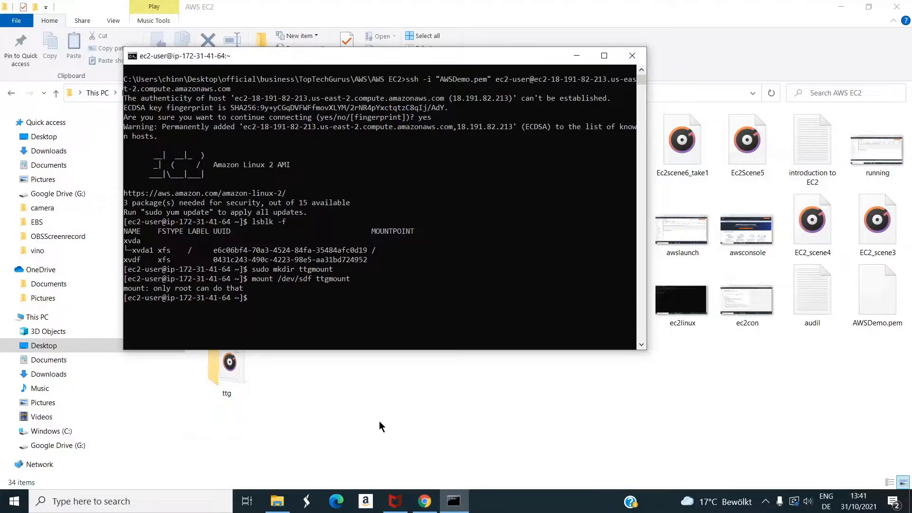
# Mount /dev/sdf on ttgmount with sudo and list the home directory's contents
pyautogui.write('sudo mount /dev/sdf ttgmount')
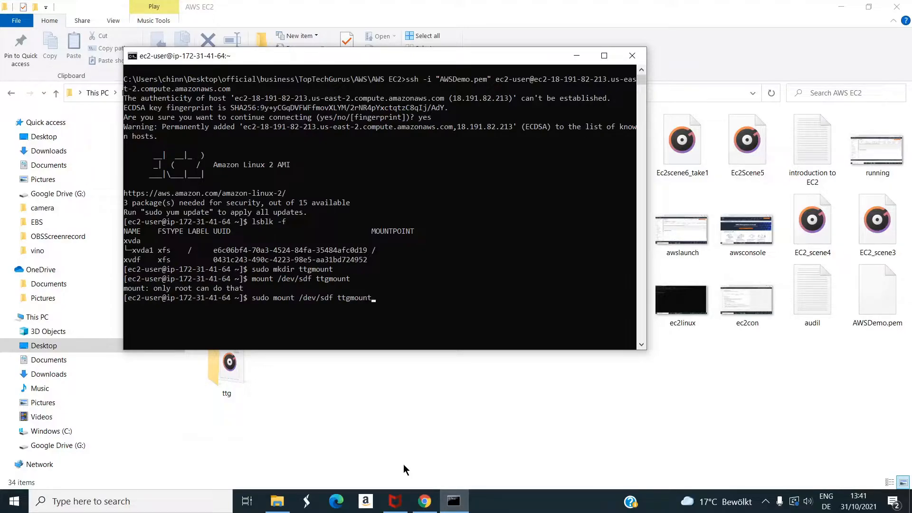
pyautogui.press('Return')
pyautogui.write('ls')
pyautogui.press('Return')
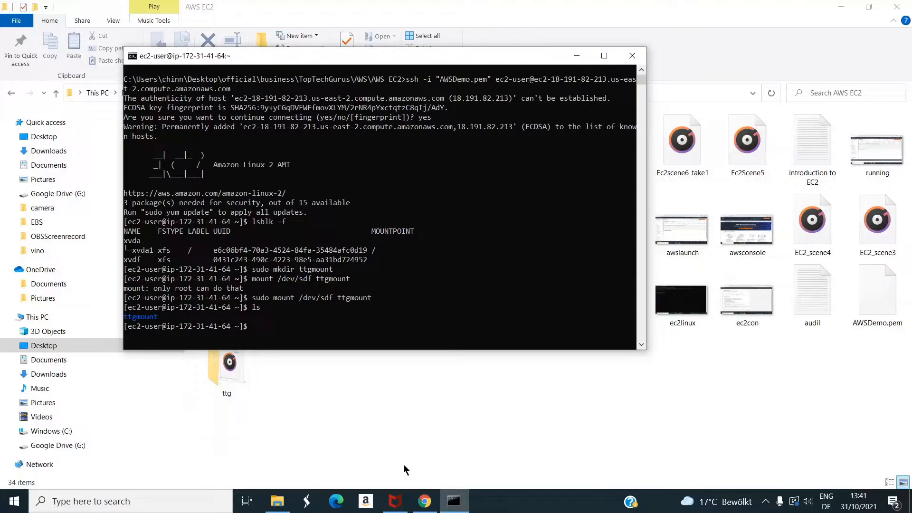
# Change into the ttgmount directory and list its files to check the data on the mounted volume
pyautogui.write('cd tggmount')
pyautogui.press('Return')
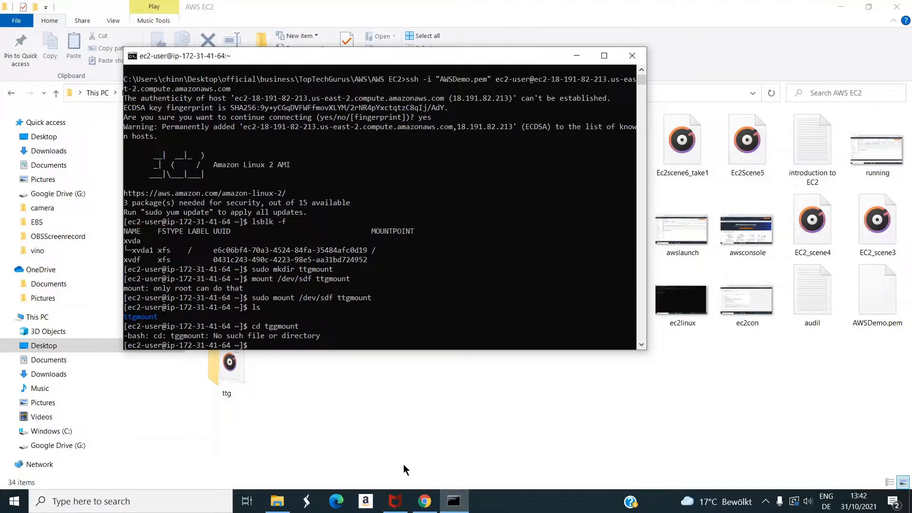
pyautogui.write('cd ttgmount')
pyautogui.press('Return')
pyautogui.write('ls')
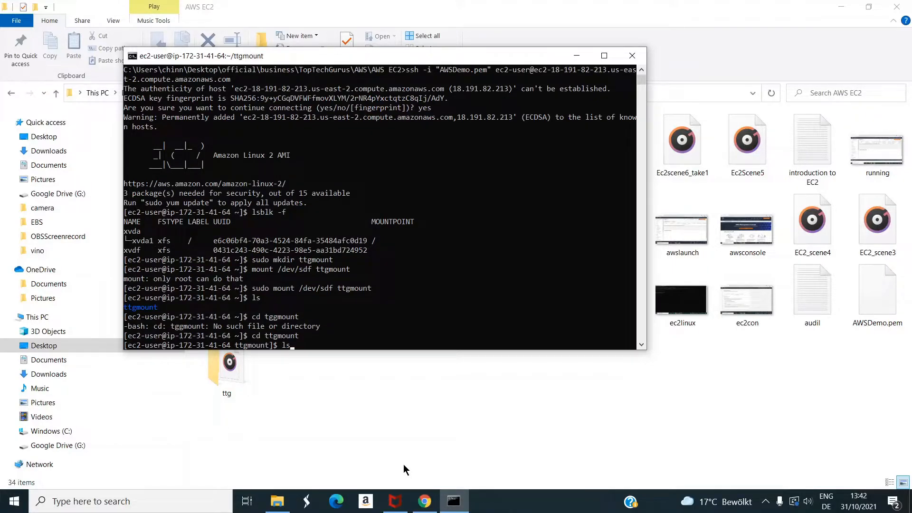
pyautogui.press('Return')
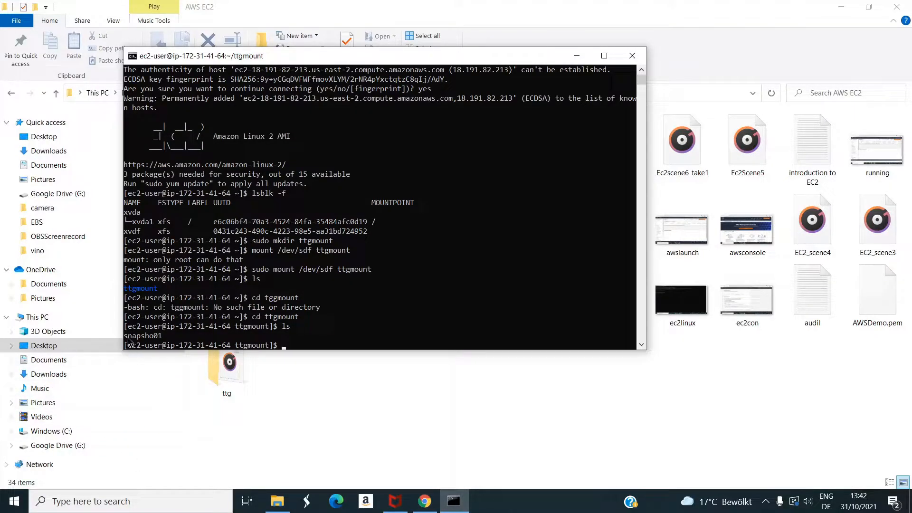
pyautogui.moveTo(127, 340); pyautogui.dragTo(176, 338)
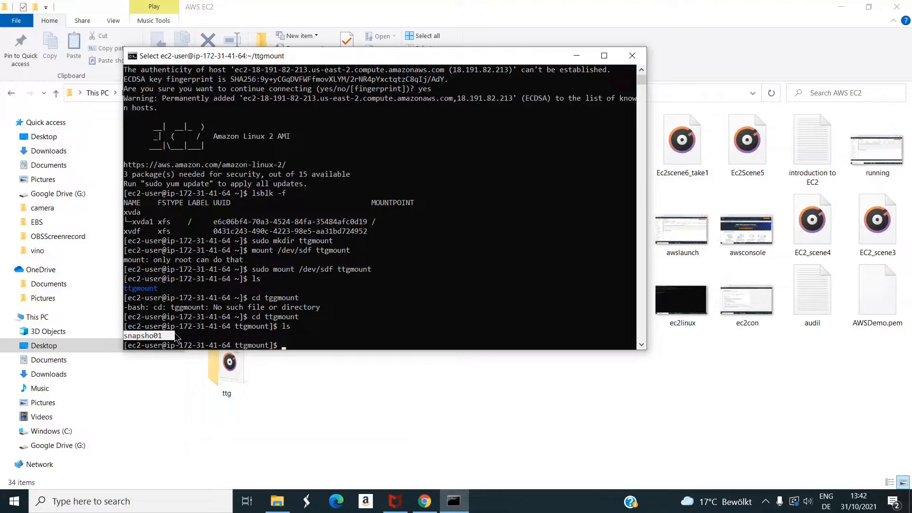
pyautogui.click(151, 326)
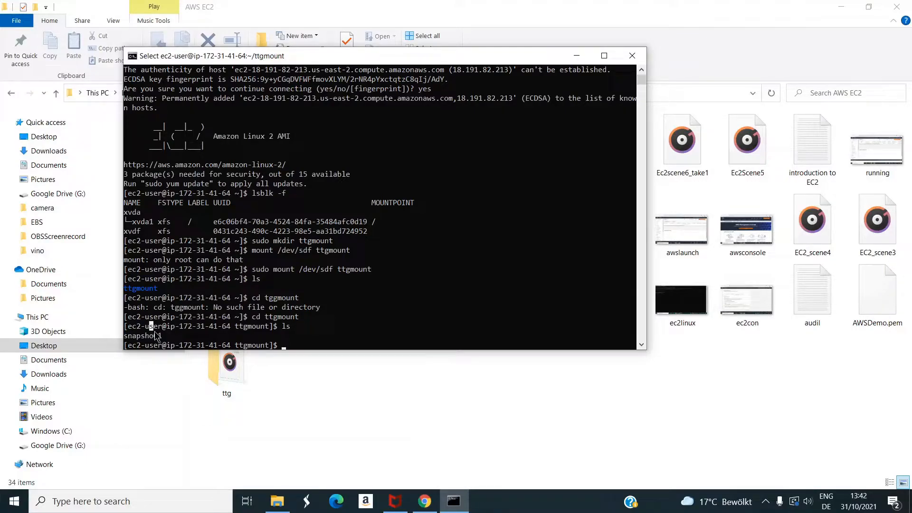
pyautogui.doubleClick(157, 335)
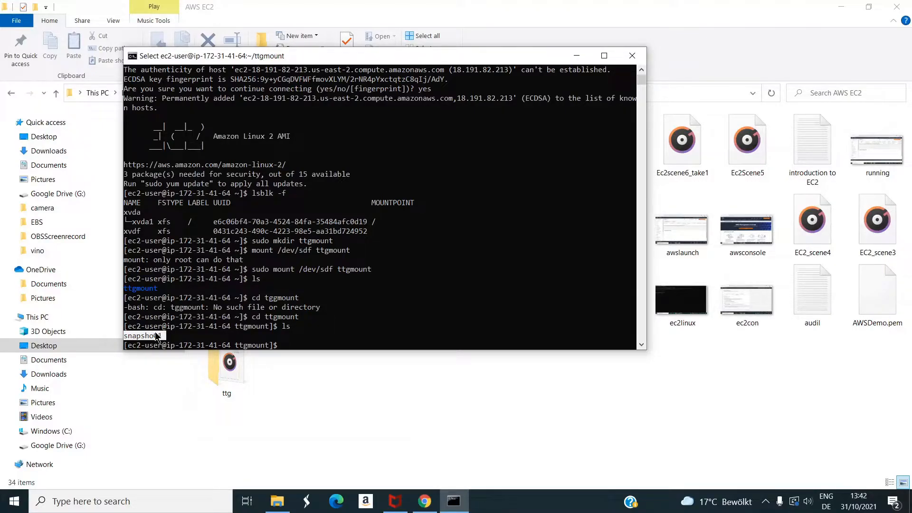
# Try to unmount /dev/sdf with sudo from inside the ttgmount directory
pyautogui.click(604, 56)
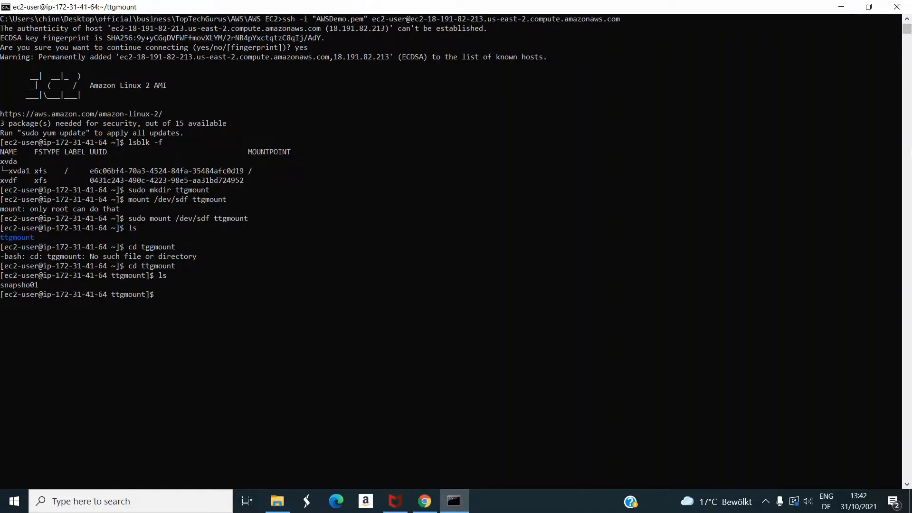
pyautogui.write('udo ')
pyautogui.write('mou')
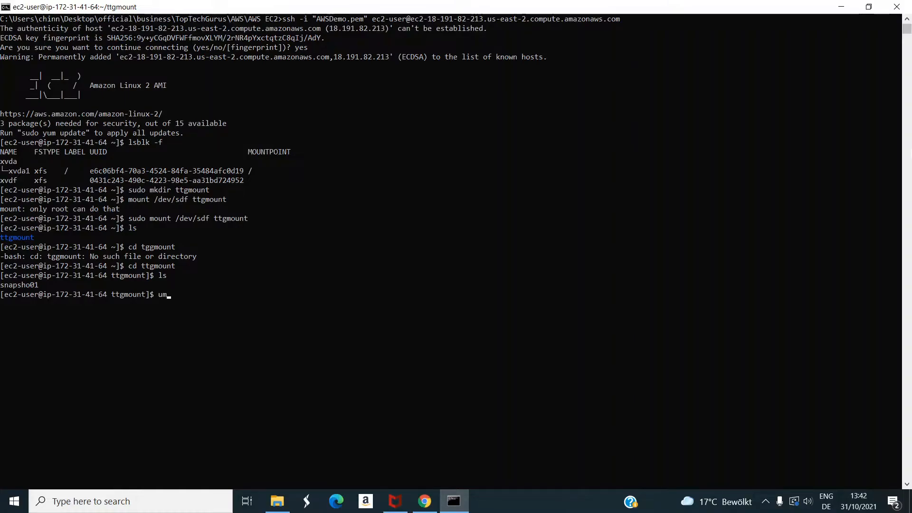
pyautogui.press('BackSpace')
pyautogui.press('BackSpace')
pyautogui.press('BackSpace')
pyautogui.press('BackSpace')
pyautogui.write('sudo umount ')
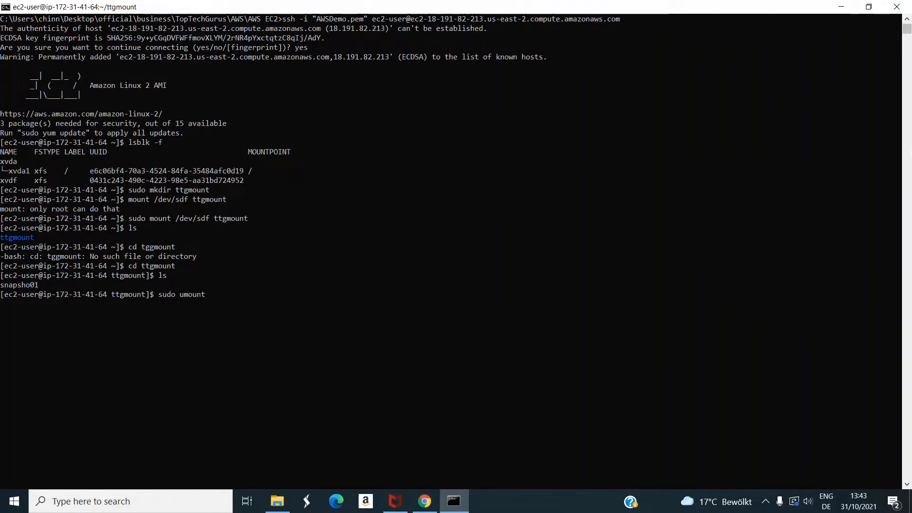
pyautogui.write('/dev/sdf')
pyautogui.press('Return')
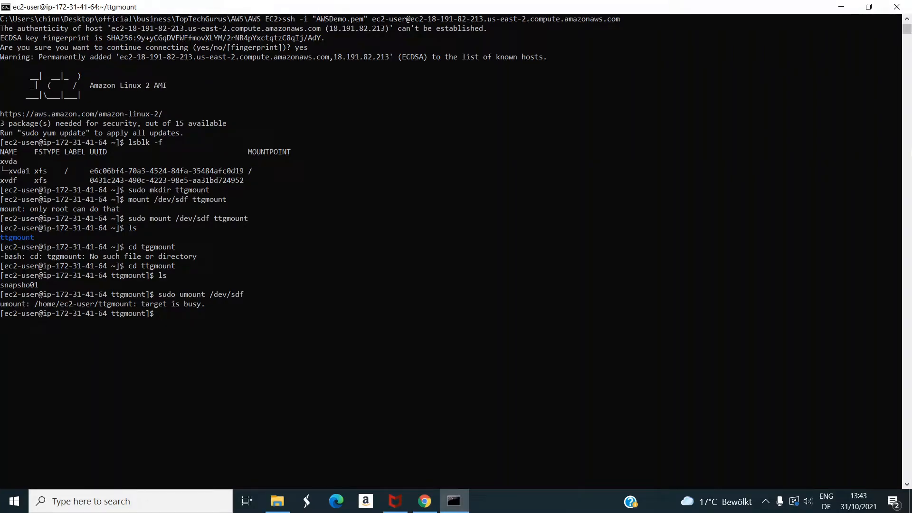
# Return to the parent directory and unmount /dev/sdf with sudo umount
pyautogui.write('cd ..')
pyautogui.press('Return')
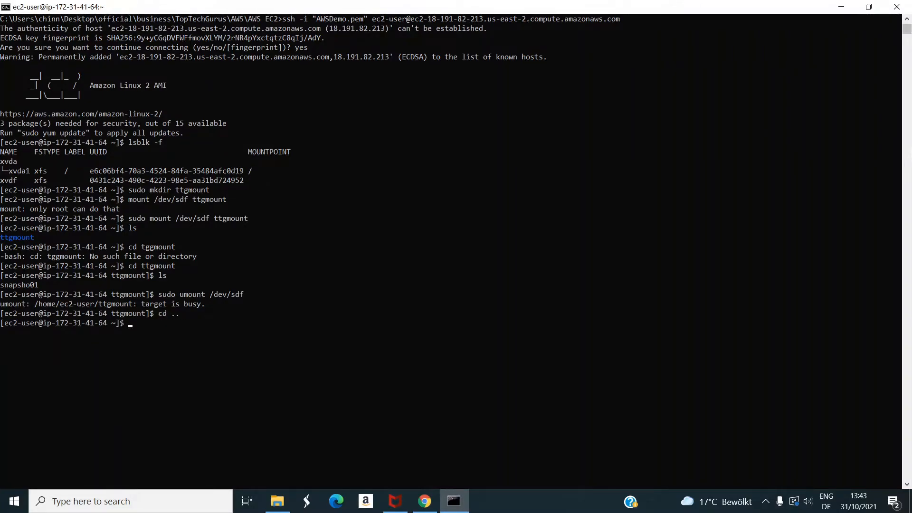
pyautogui.press('Up')
pyautogui.press('Up')
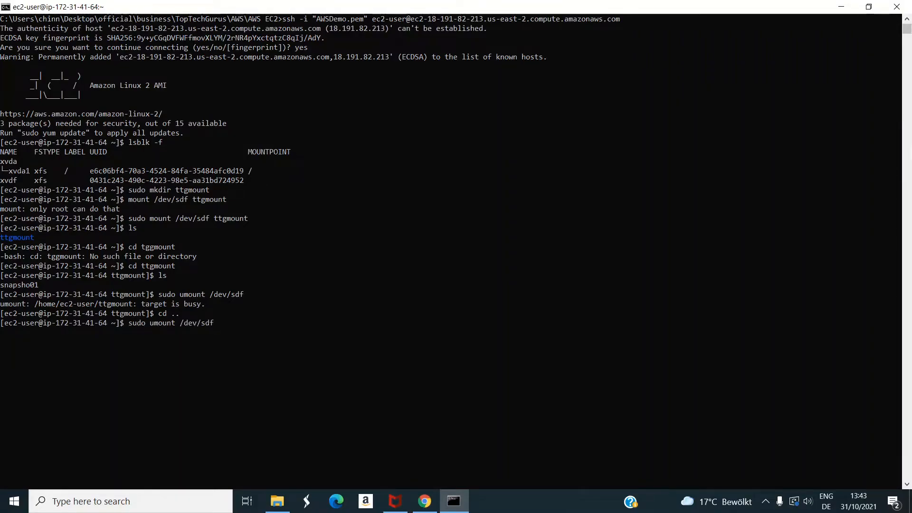
pyautogui.press('Return')
# List the block devices with lsblk -f again and check the mount point of xvdf
pyautogui.write('lsbl')
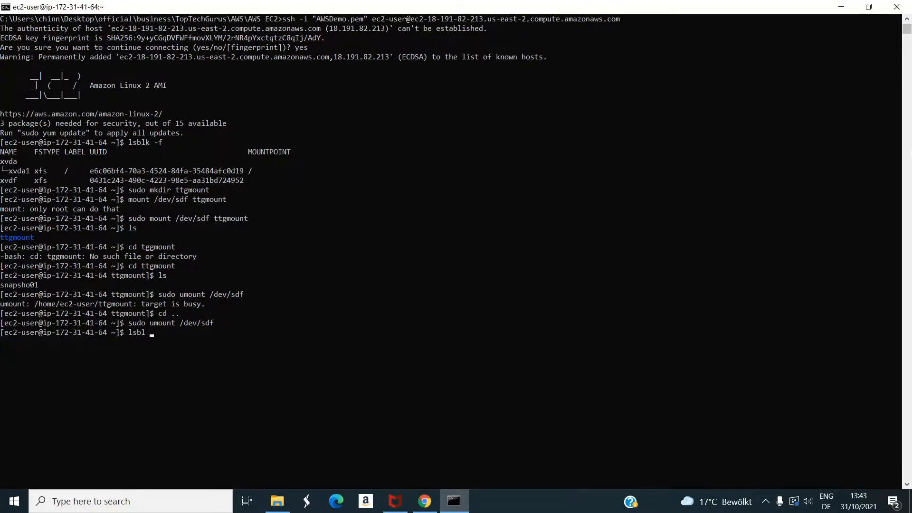
pyautogui.press('BackSpace')
pyautogui.write('k -f')
pyautogui.press('Return')
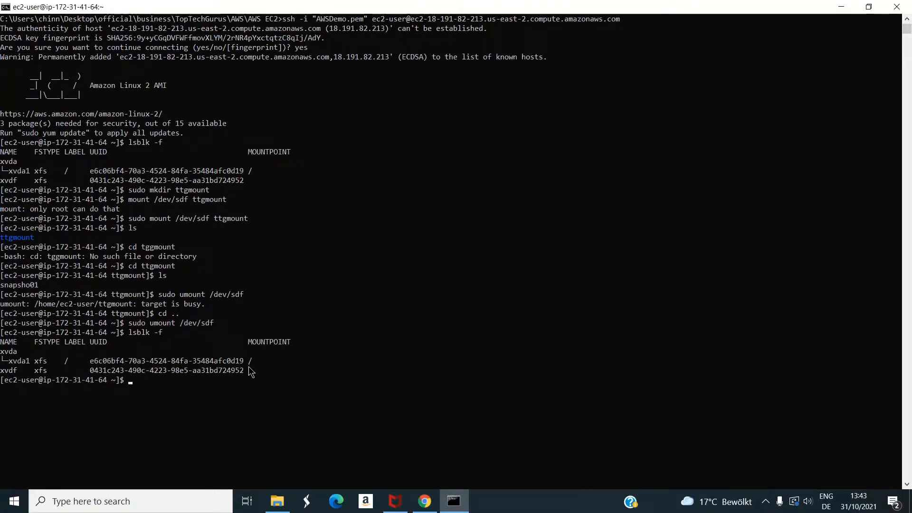
pyautogui.moveTo(249, 370); pyautogui.dragTo(270, 374)
# Switch back to the EC2 console in Chrome and open the details of the 5 GiB volume vol-0356764a6fe731e1c
pyautogui.click(840, 7)
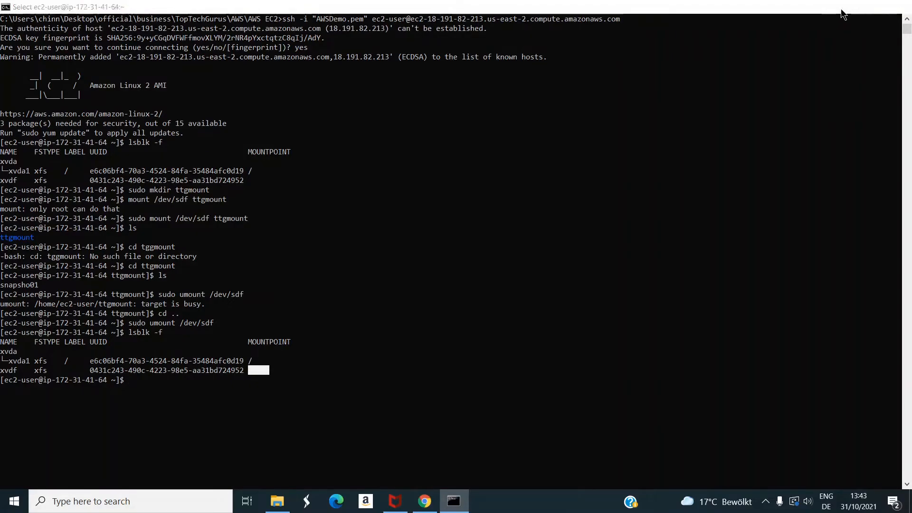
pyautogui.click(424, 499)
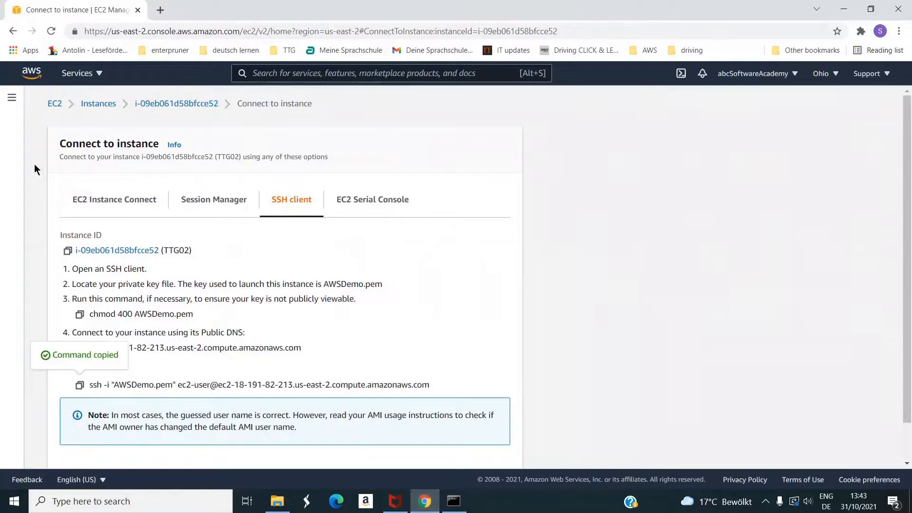
pyautogui.click(56, 104)
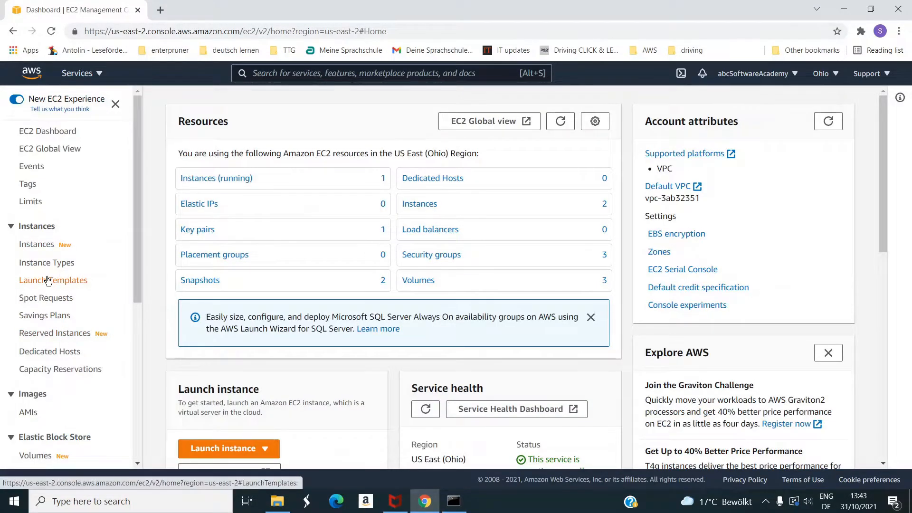
pyautogui.scroll(-5, 47, 280)
pyautogui.click(35, 225)
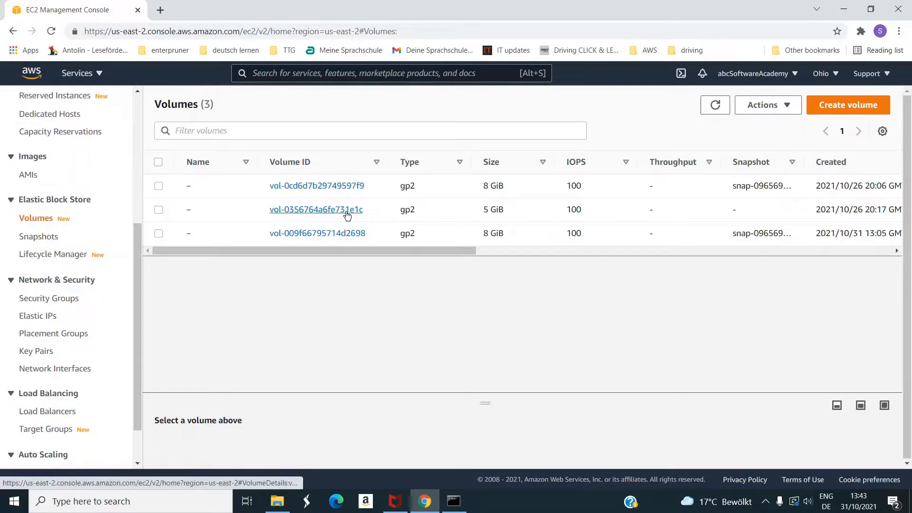
pyautogui.click(346, 212)
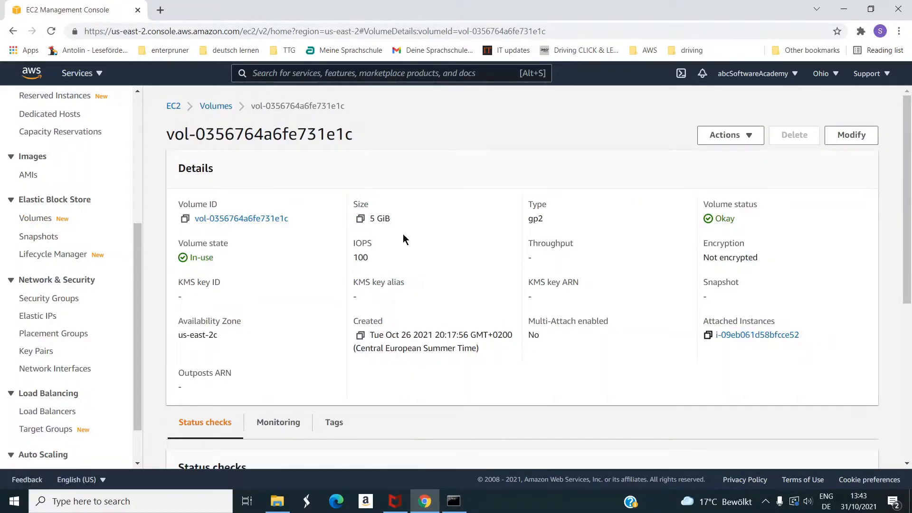
# Detach the 5 GiB volume vol-0356764a6fe731e1c from its instance and check the volume actions that are available
pyautogui.click(748, 136)
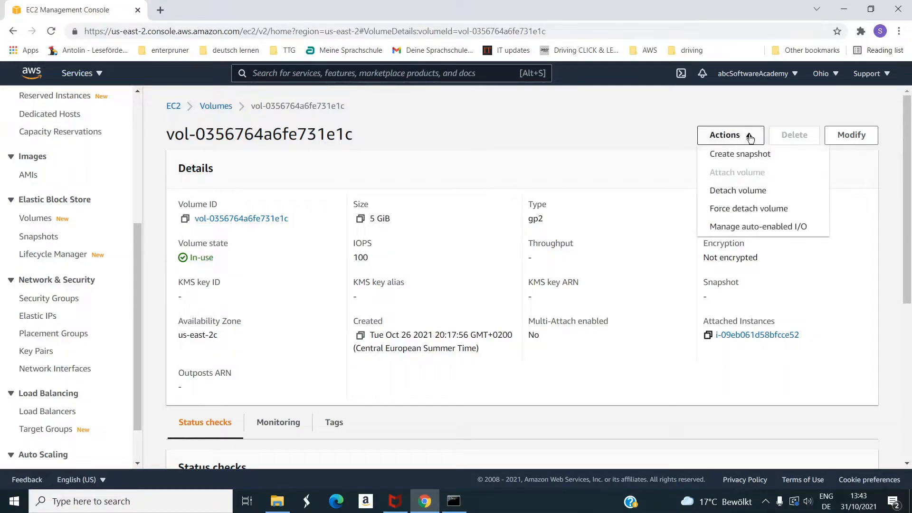
pyautogui.click(758, 193)
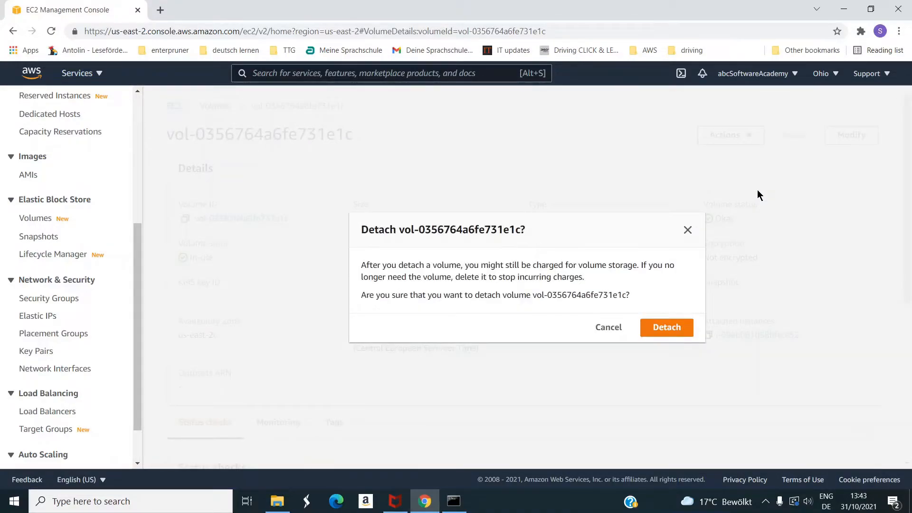
pyautogui.click(666, 327)
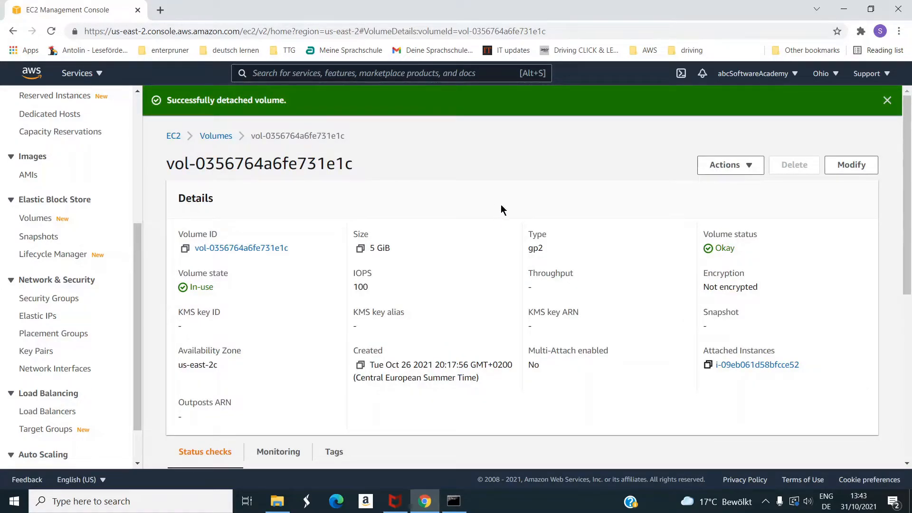
pyautogui.click(745, 164)
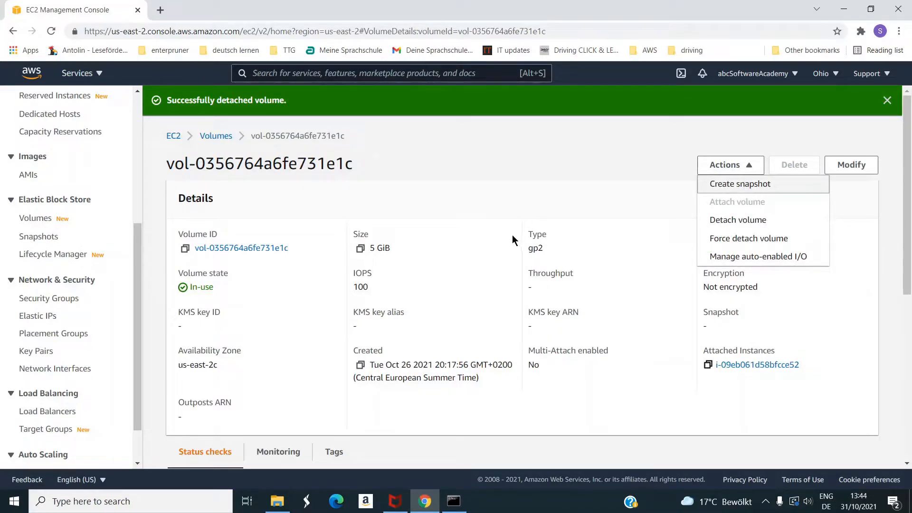
# Return to the volumes list, delete the detached 5 GiB volume vol-0356764a6fe731e1c, and look over the remaining volumes
pyautogui.click(216, 136)
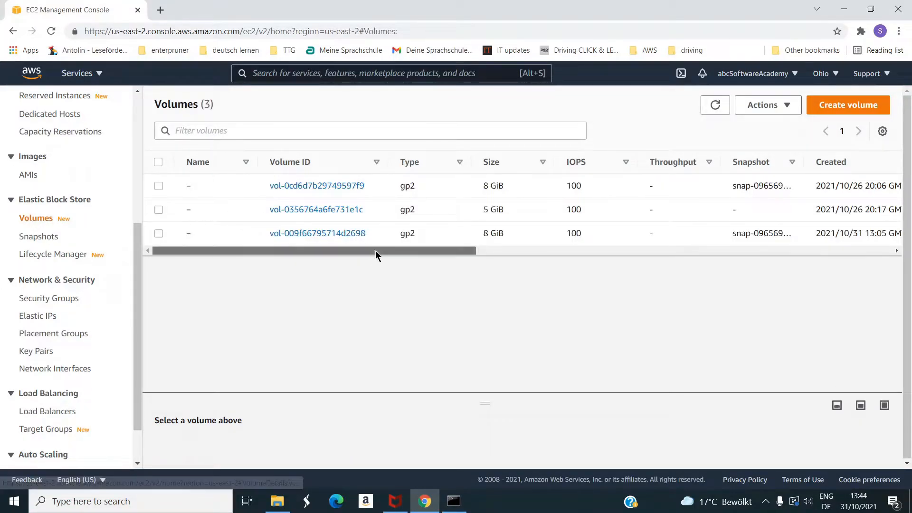
pyautogui.moveTo(375, 250); pyautogui.dragTo(292, 304)
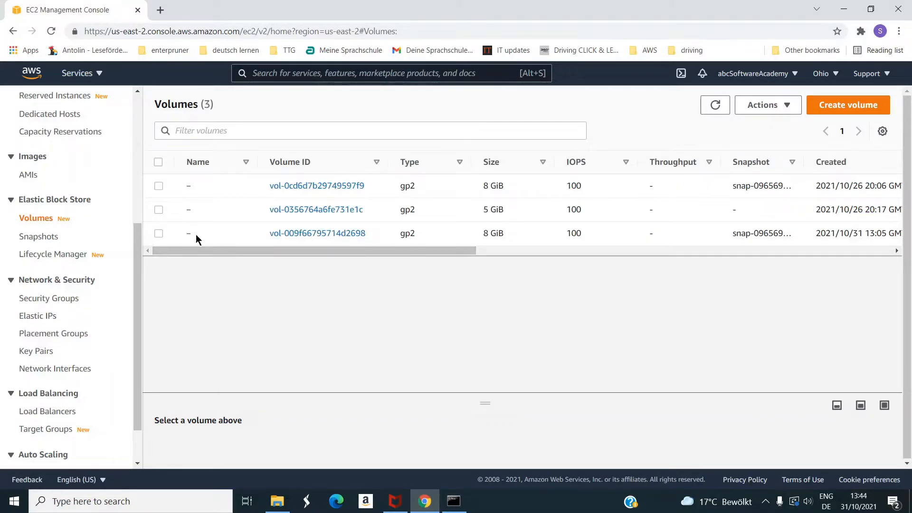
pyautogui.click(158, 209)
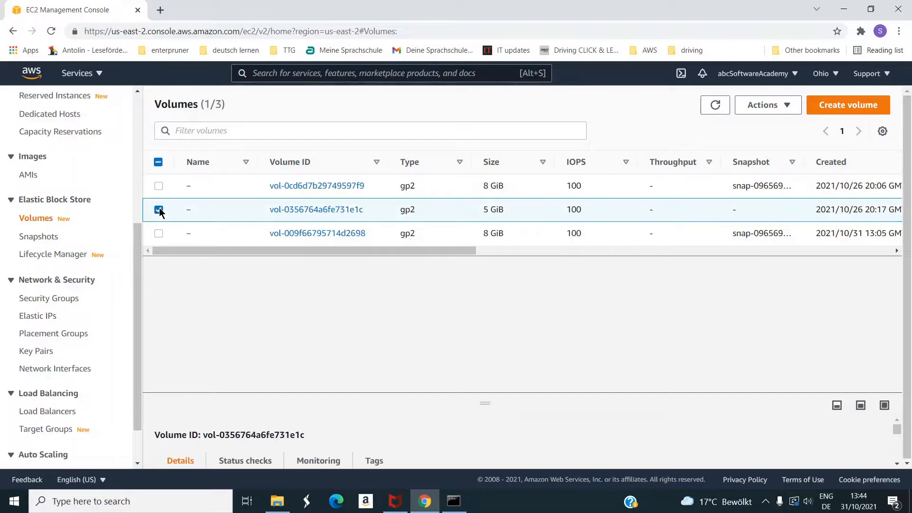
pyautogui.click(764, 106)
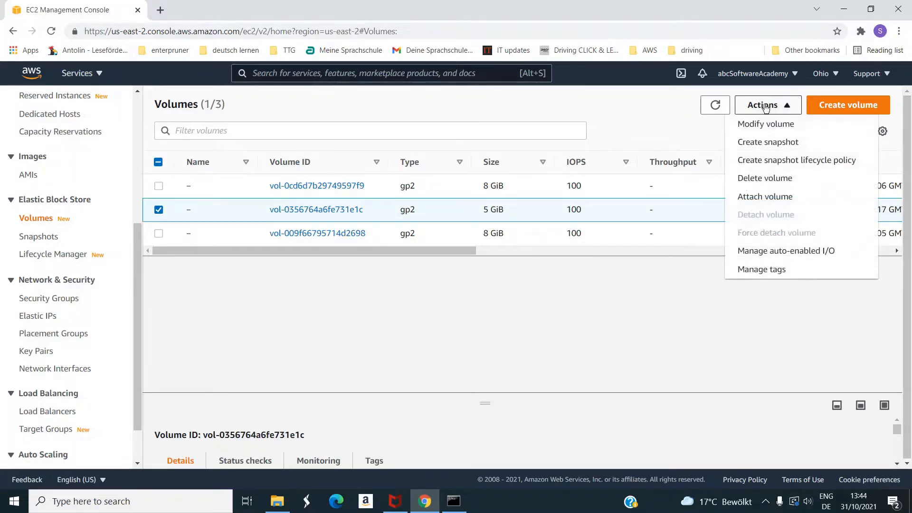
pyautogui.click(779, 184)
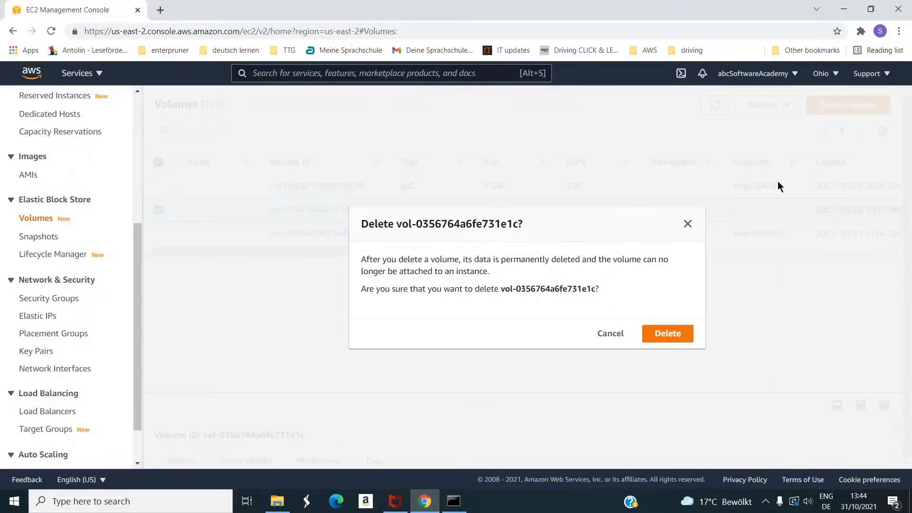
pyautogui.click(672, 334)
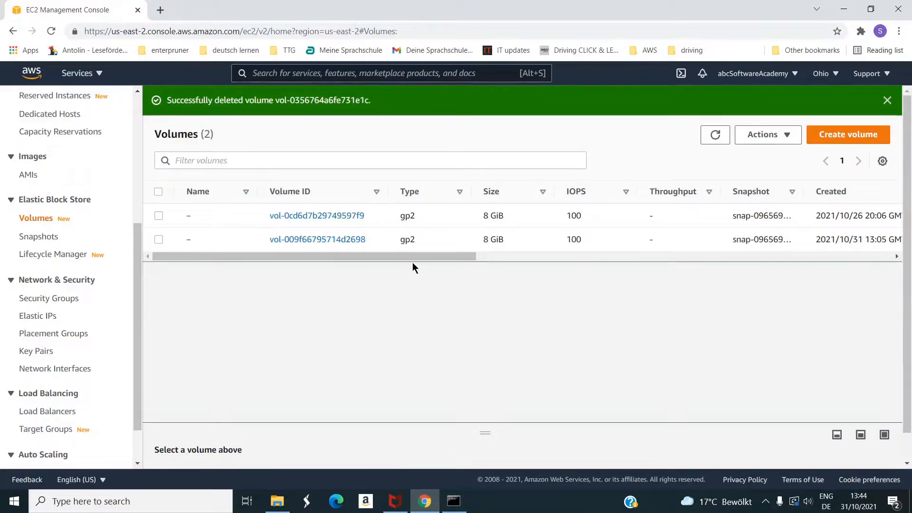
pyautogui.moveTo(430, 256); pyautogui.dragTo(229, 261)
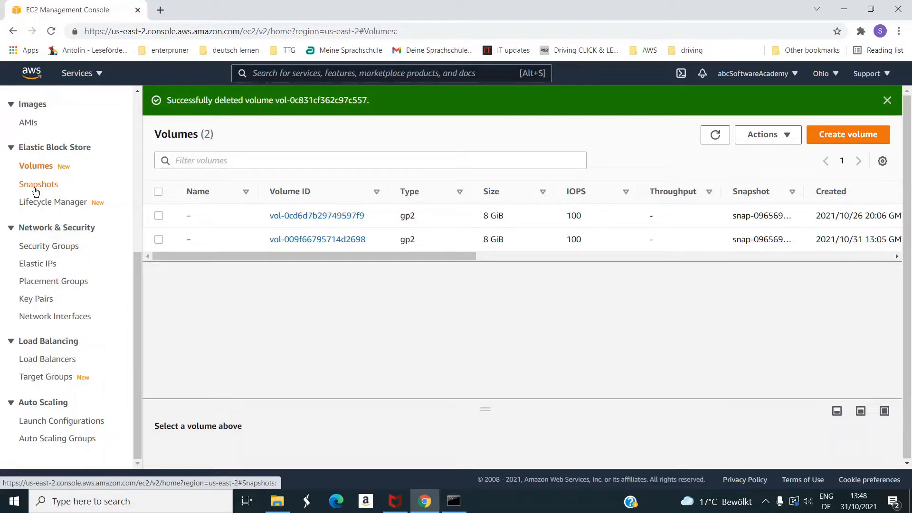
# Show the EBS snapshots and start creating a volume from the snapshot described as snap01ttg
pyautogui.click(36, 185)
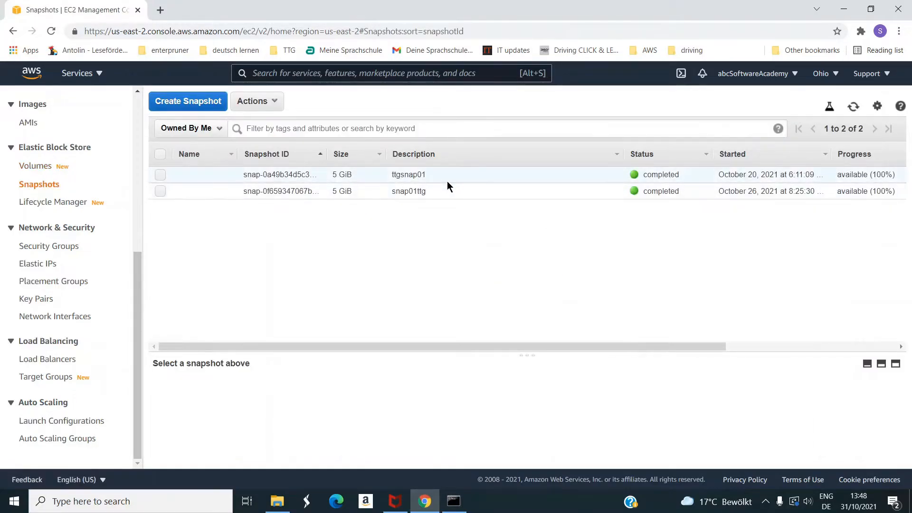
pyautogui.click(161, 192)
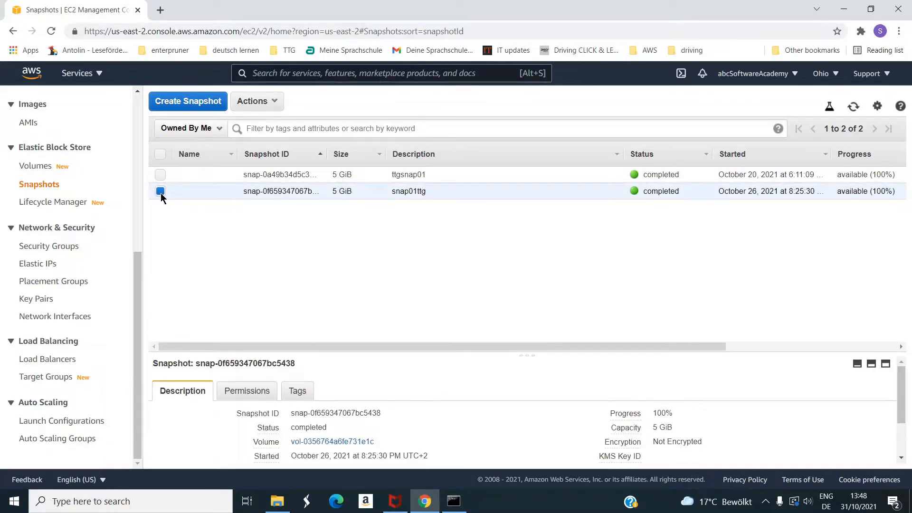
pyautogui.click(268, 107)
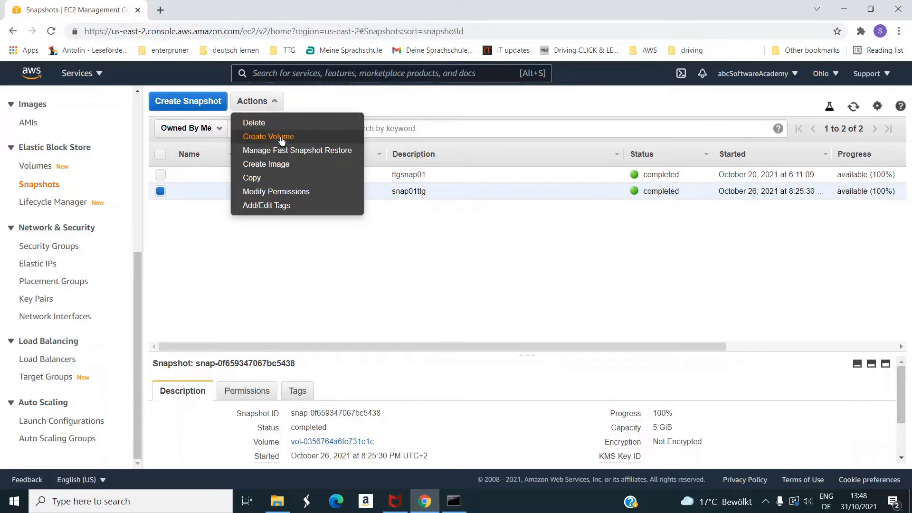
pyautogui.click(281, 139)
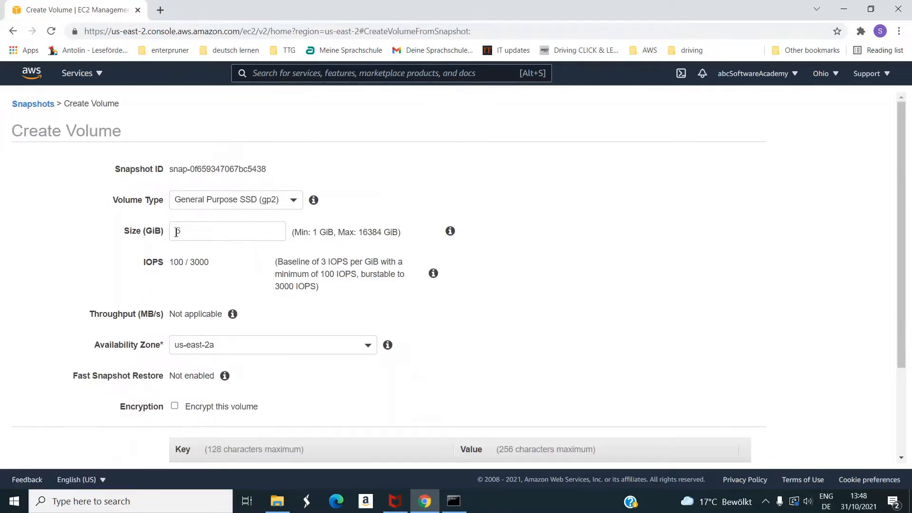
# Try a size of 4 GiB for the new volume and set it back to 5 GiB
pyautogui.press('Down')
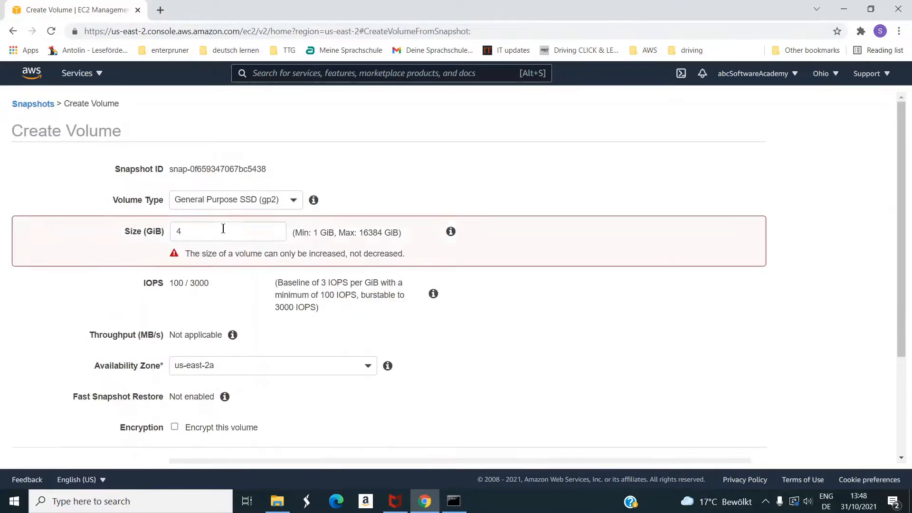
pyautogui.scroll(-1, 224, 228)
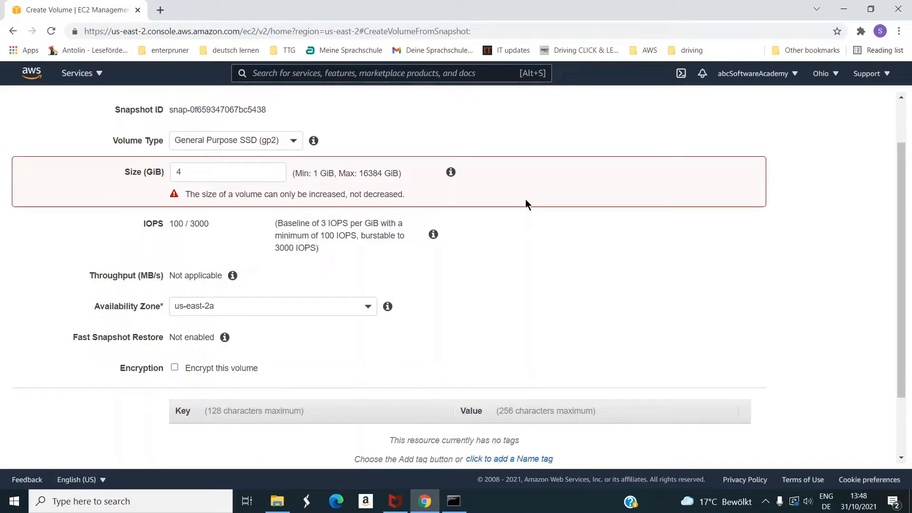
pyautogui.click(159, 171)
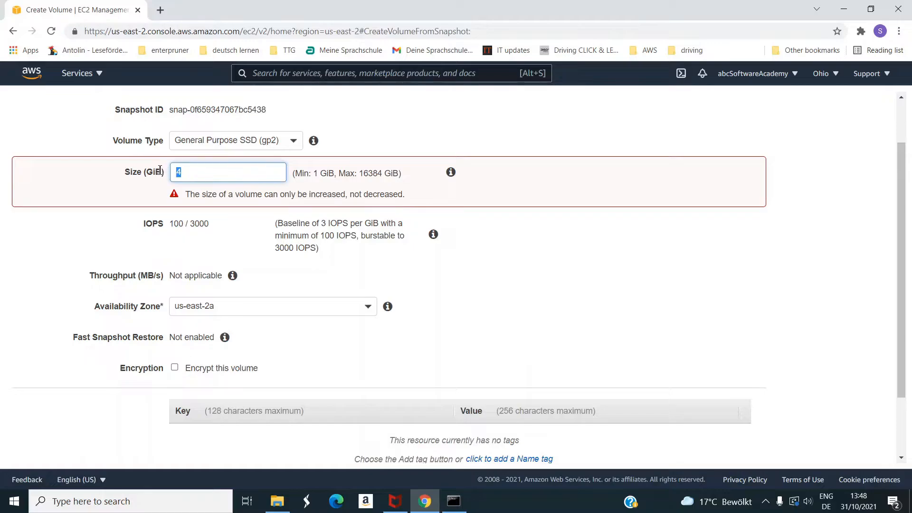
pyautogui.write('5')
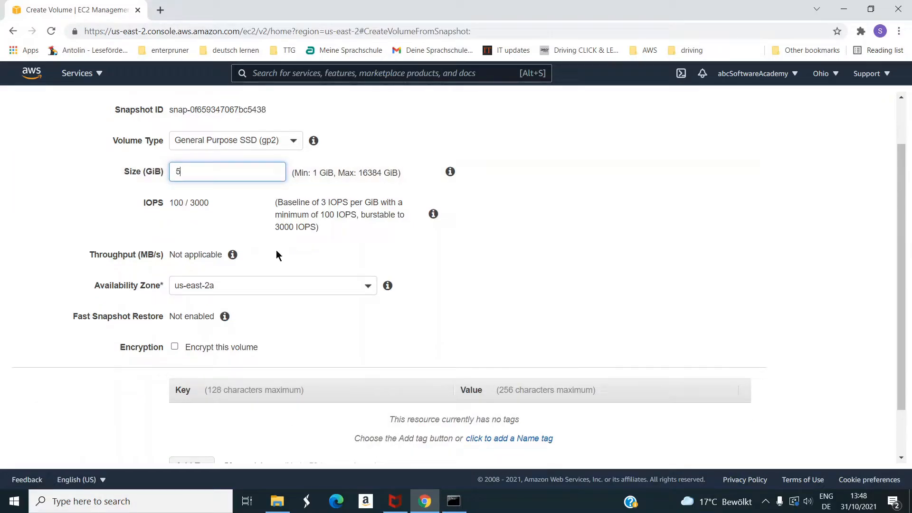
# Set the new volume's availability zone to us-east-2c and create the volume from the snapshot
pyautogui.click(344, 289)
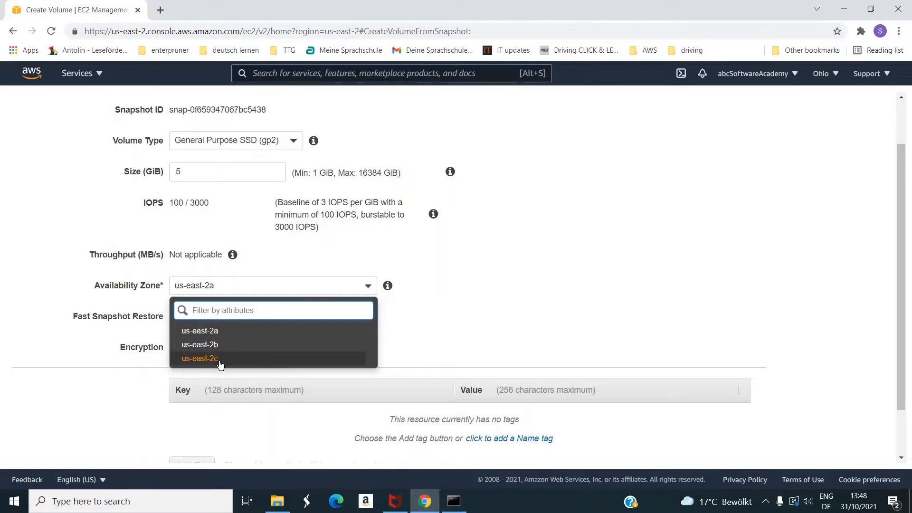
pyautogui.click(204, 359)
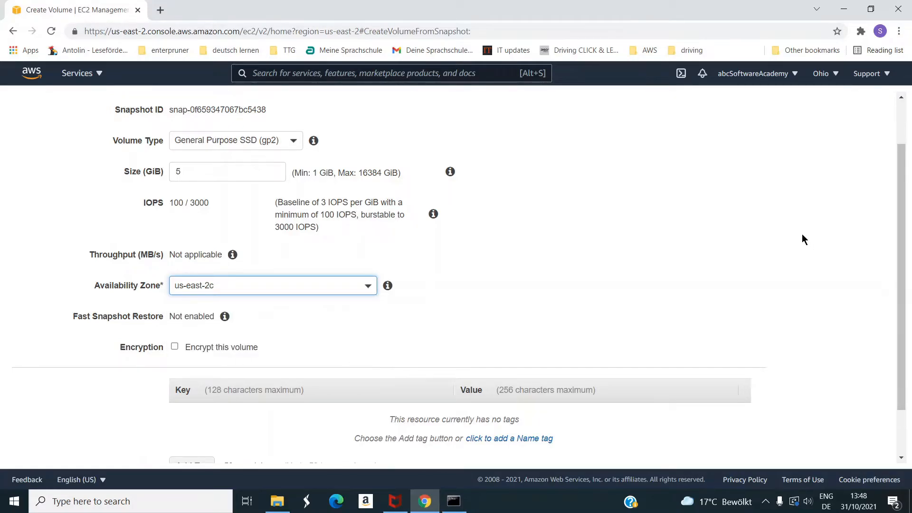
pyautogui.scroll(-2, 660, 229)
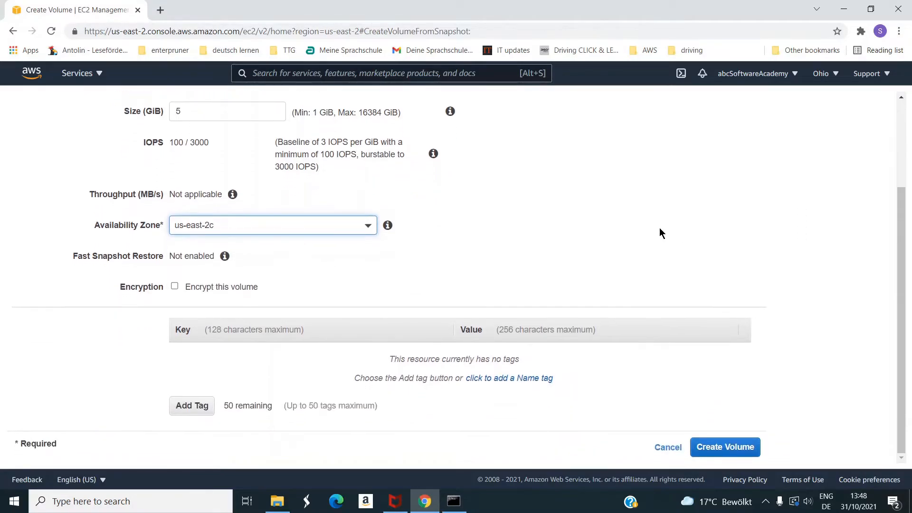
pyautogui.click(717, 450)
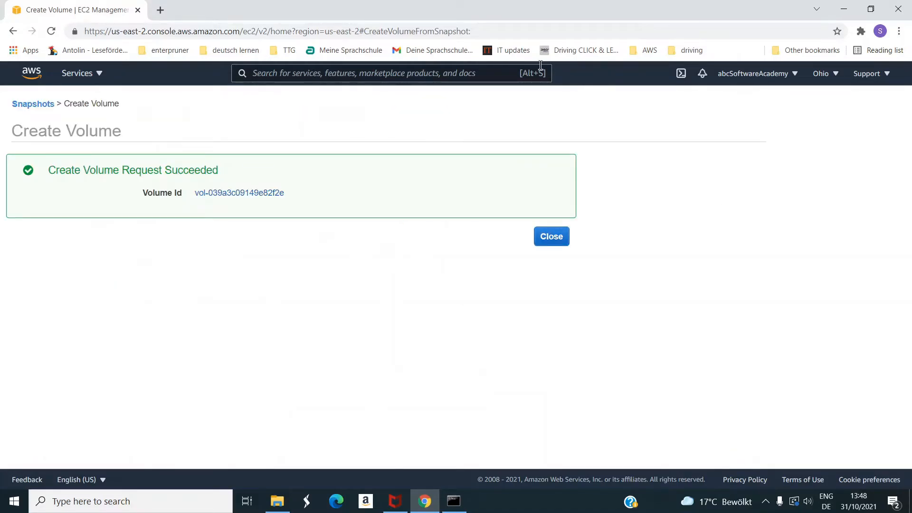
# Show the newly created volume, return to the full volumes list, and examine its entry across the columns
pyautogui.click(260, 192)
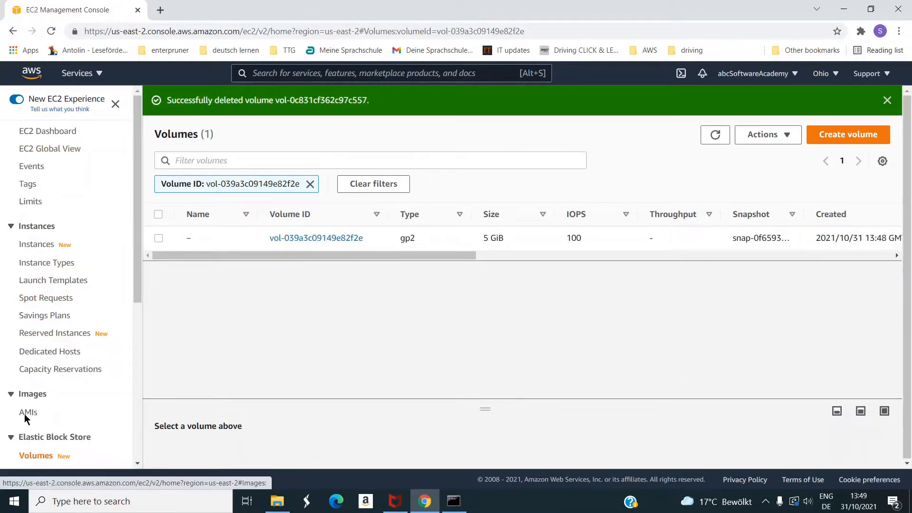
pyautogui.scroll(-4, 51, 232)
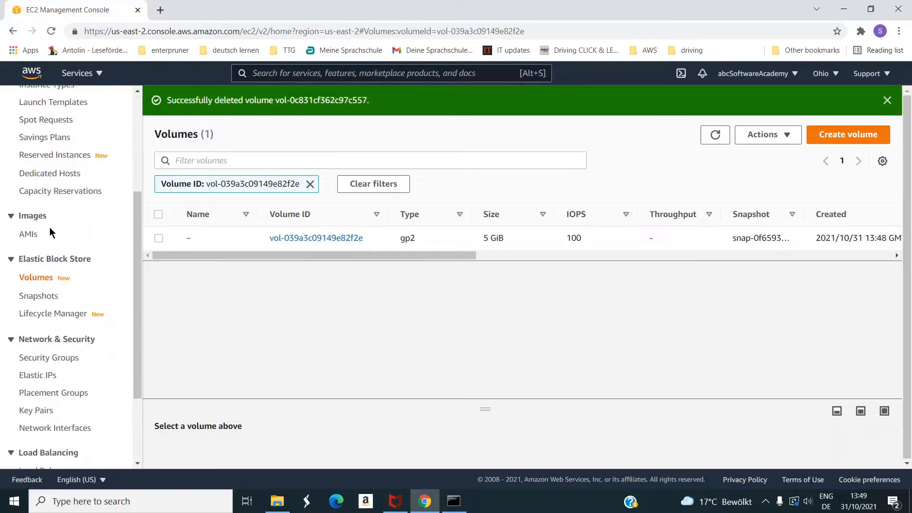
pyautogui.click(41, 278)
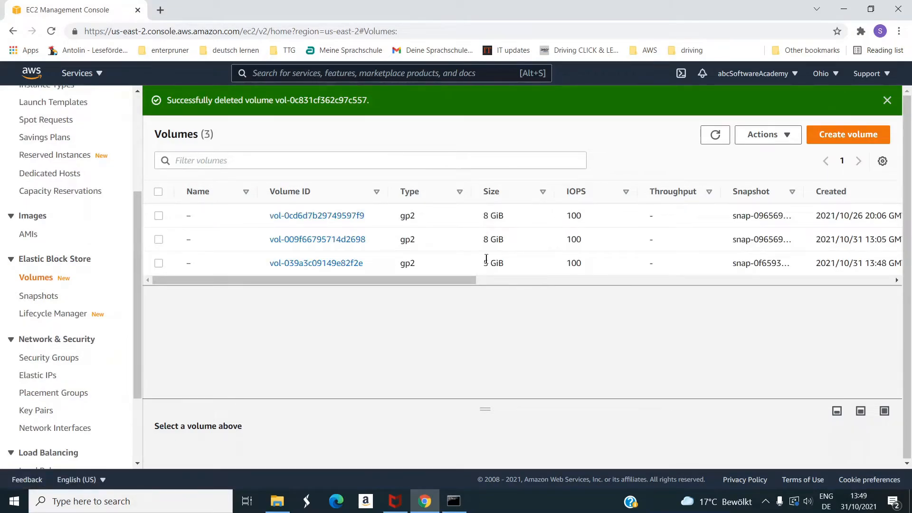
pyautogui.moveTo(519, 263); pyautogui.dragTo(338, 243)
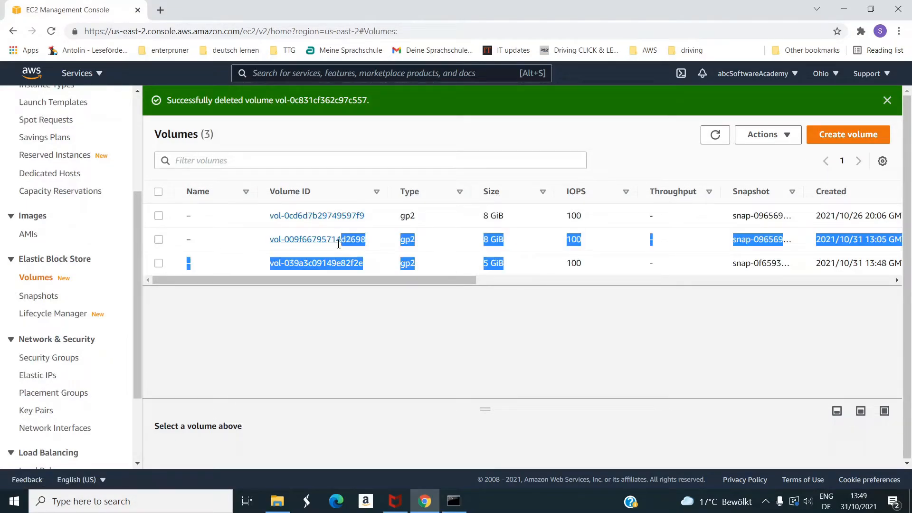
pyautogui.click(518, 280)
pyautogui.moveTo(533, 282); pyautogui.dragTo(257, 376)
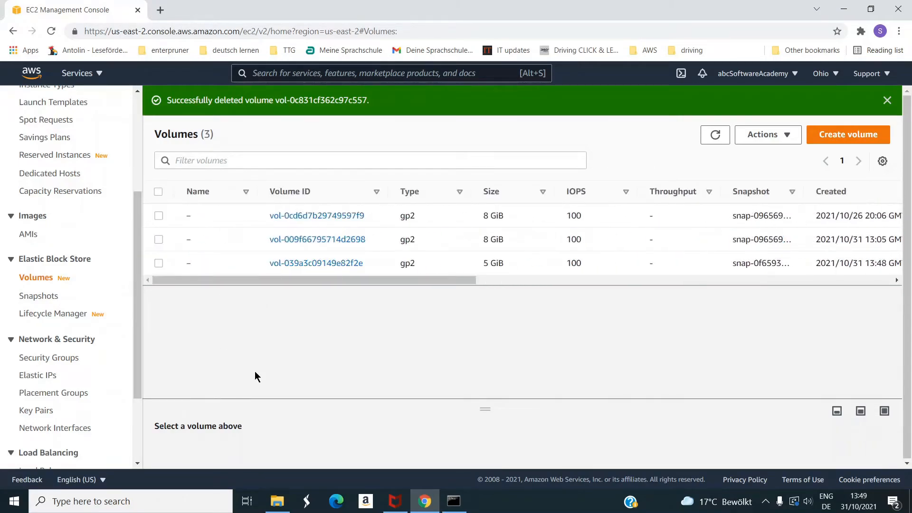
# Attach the new 5 GiB volume to the running instance TTG02 as /dev/sdf and check its attached instance
pyautogui.click(158, 263)
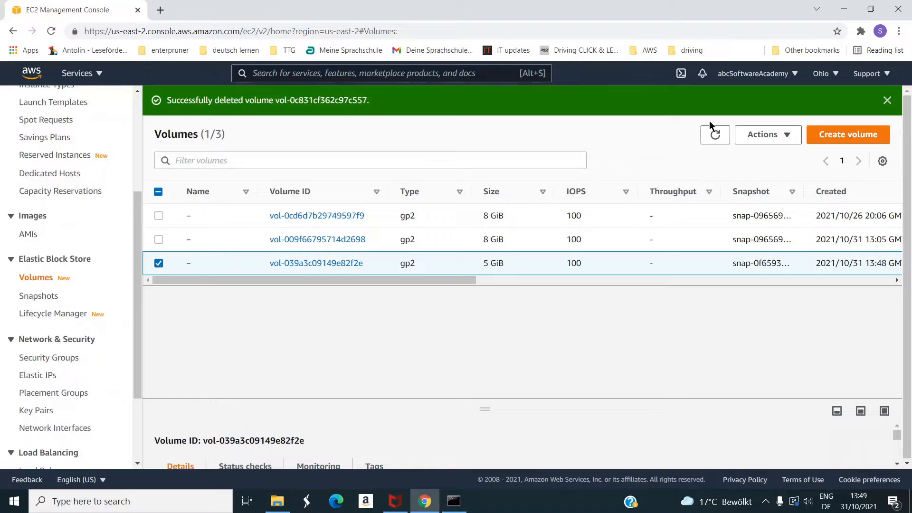
pyautogui.click(787, 137)
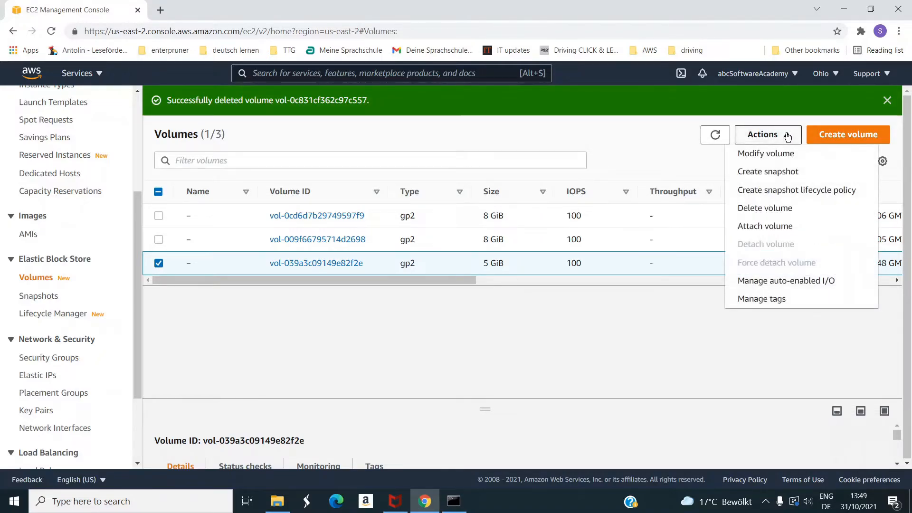
pyautogui.click(791, 227)
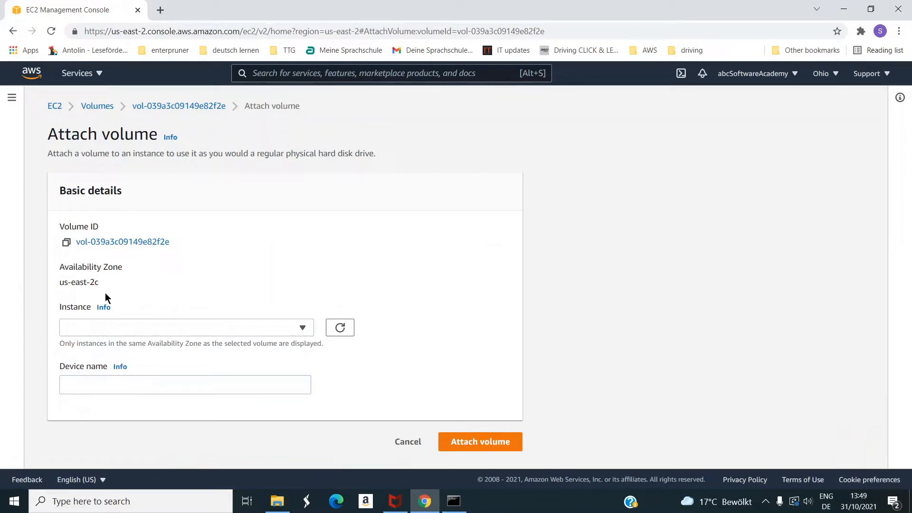
pyautogui.click(191, 332)
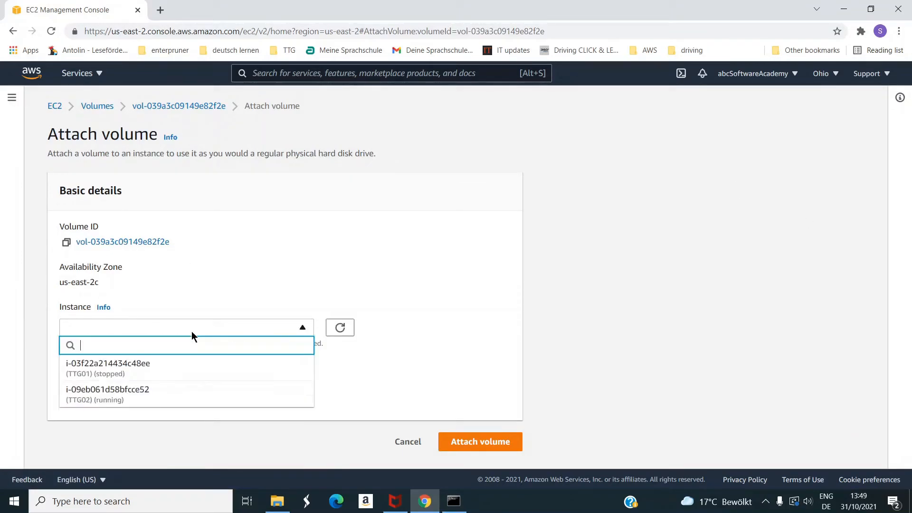
pyautogui.click(118, 399)
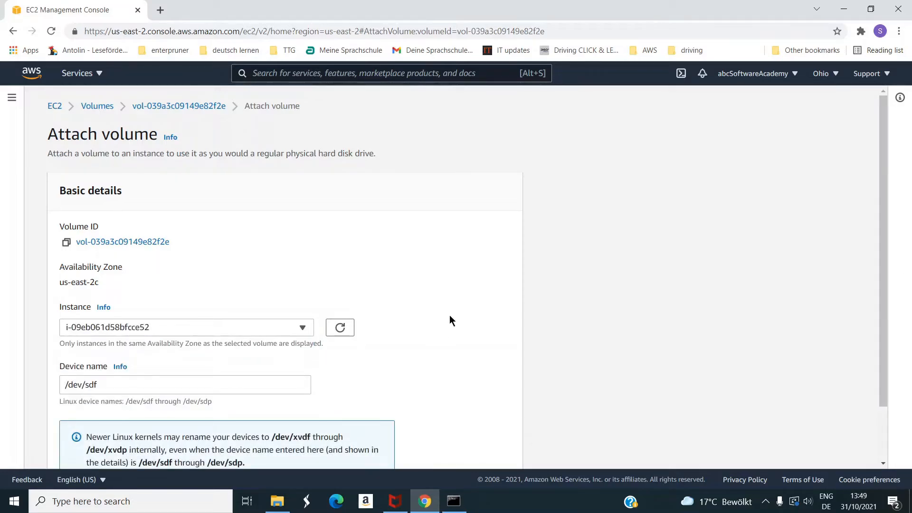
pyautogui.scroll(-2, 449, 315)
pyautogui.click(496, 450)
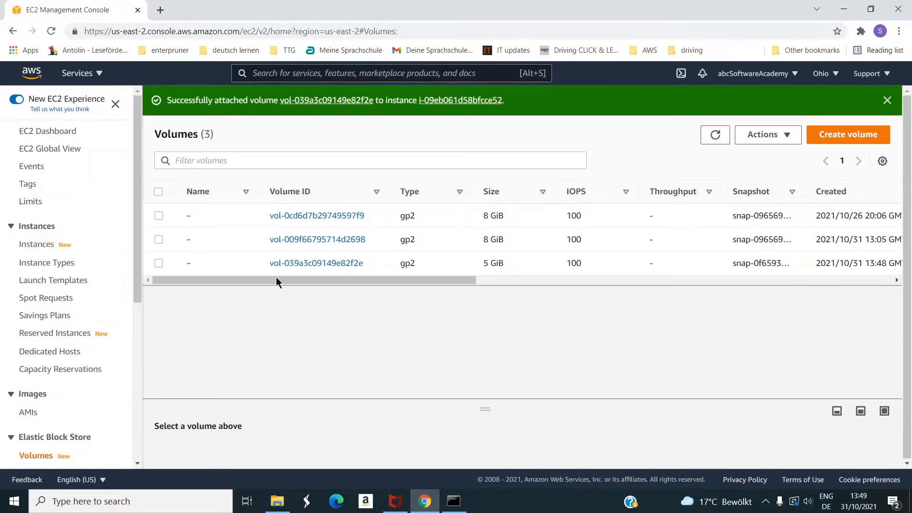
pyautogui.moveTo(409, 280); pyautogui.dragTo(824, 281)
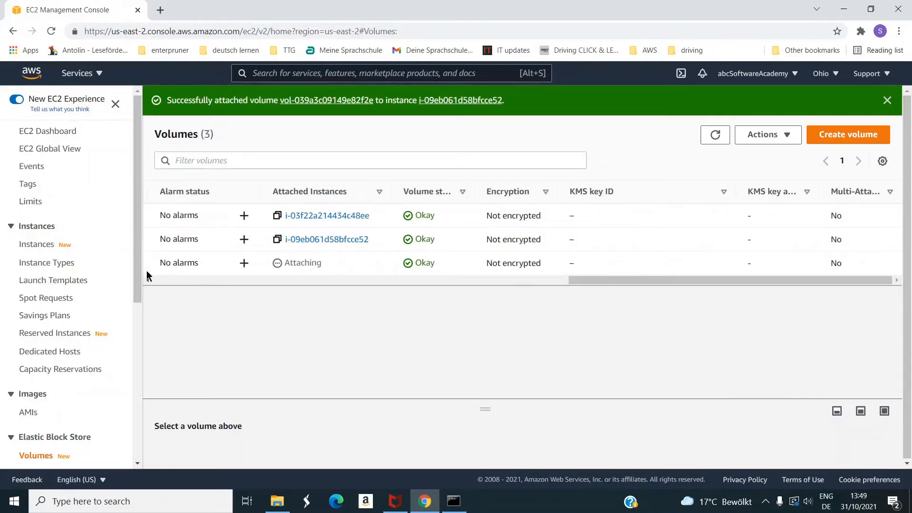
# Open the details of the second 8 GiB volume and examine its attachment and status checks
pyautogui.moveTo(606, 283); pyautogui.dragTo(87, 306)
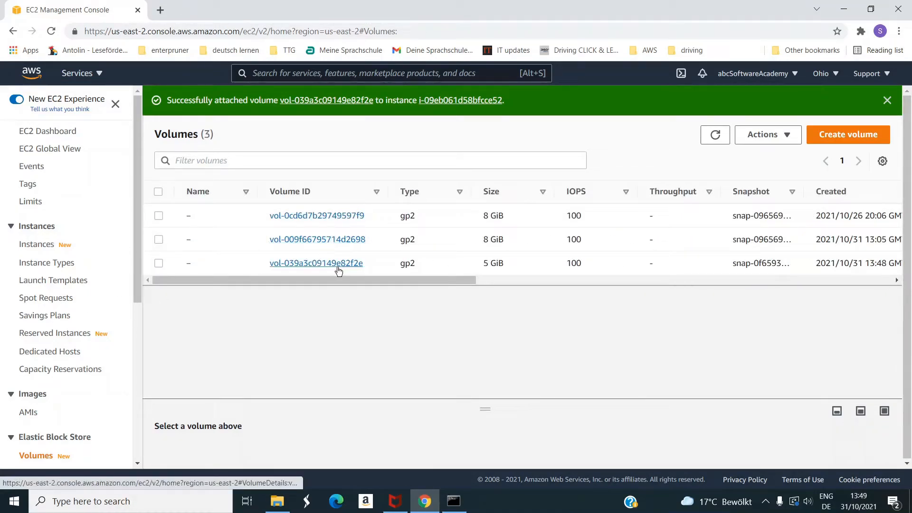
pyautogui.click(335, 241)
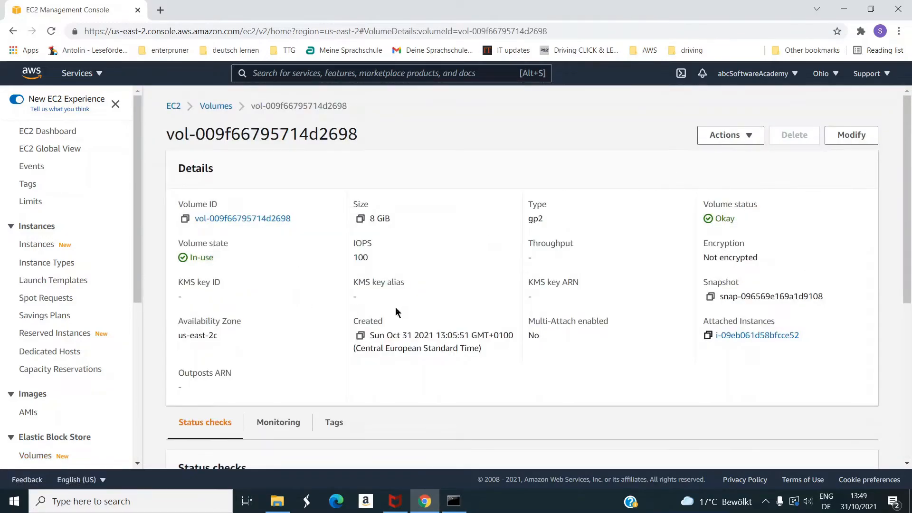
pyautogui.scroll(-5, 418, 297)
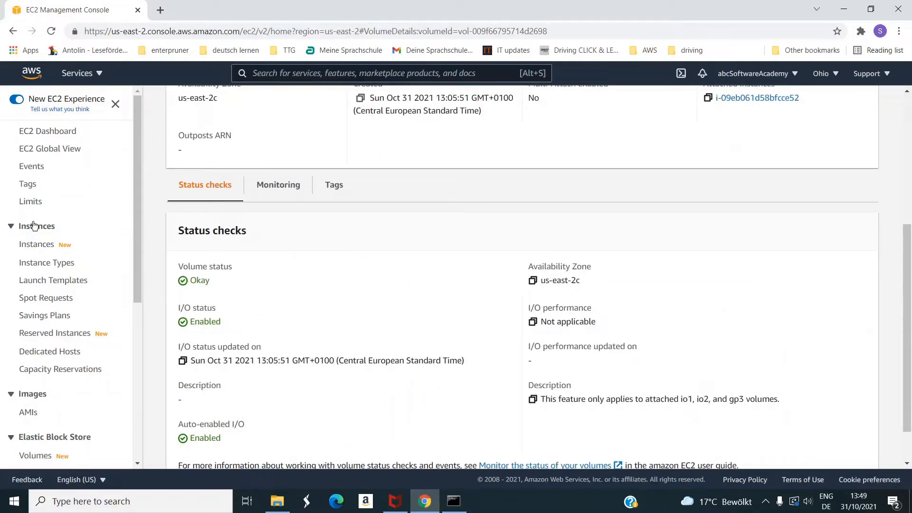
# Open the TTG02 instance from the instances list and examine the block devices in its storage information
pyautogui.click(41, 246)
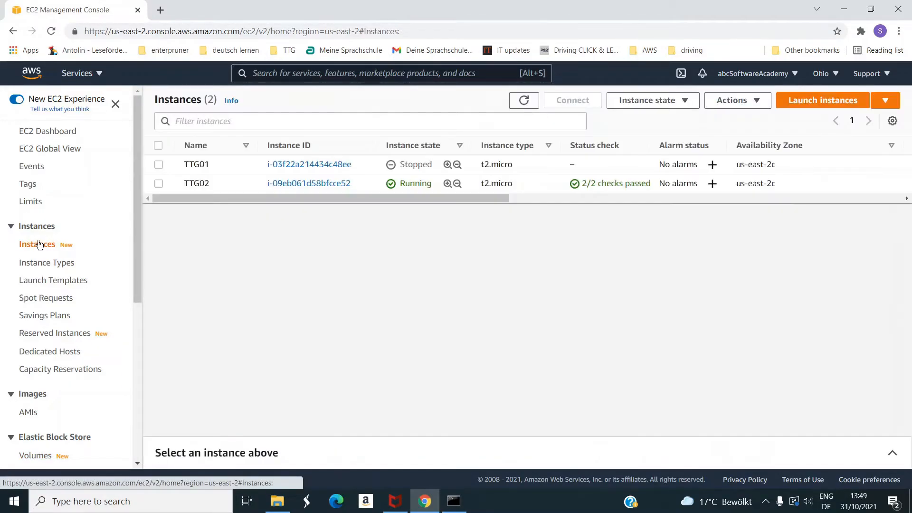
pyautogui.click(336, 184)
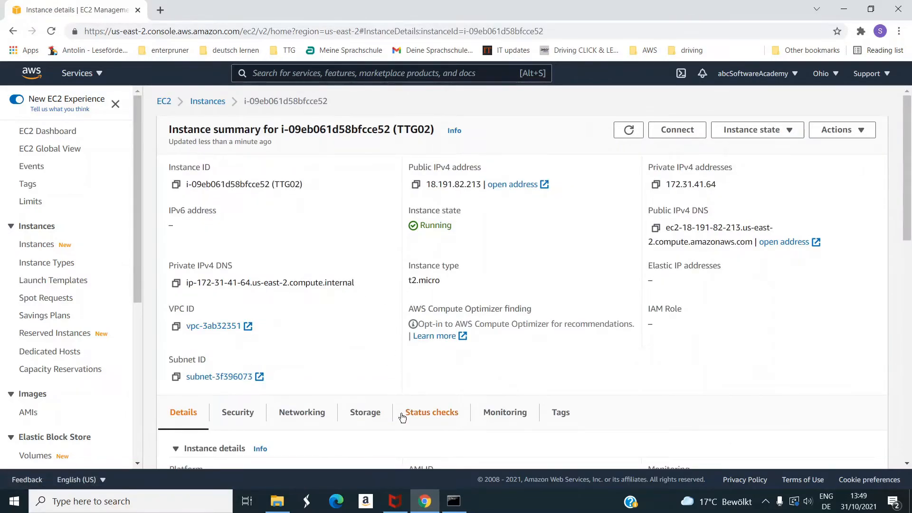
pyautogui.click(361, 411)
pyautogui.scroll(-4, 392, 313)
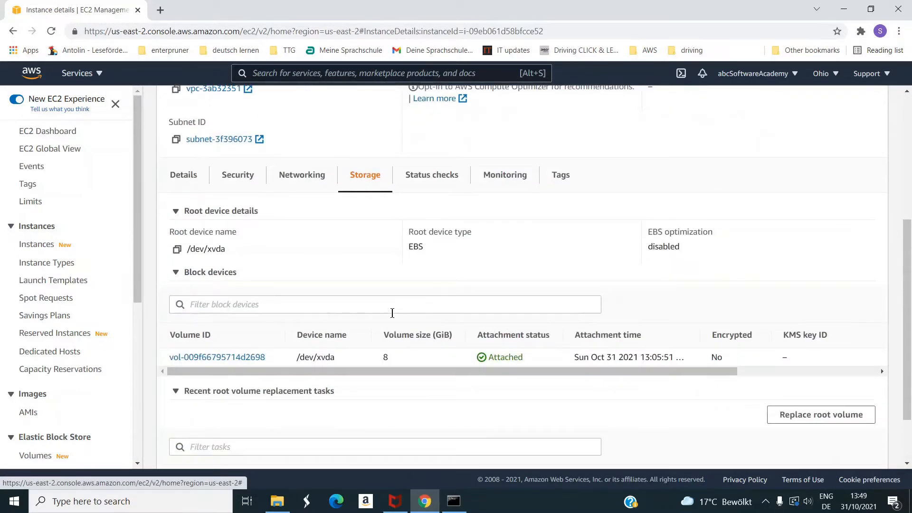
pyautogui.scroll(-2, 392, 313)
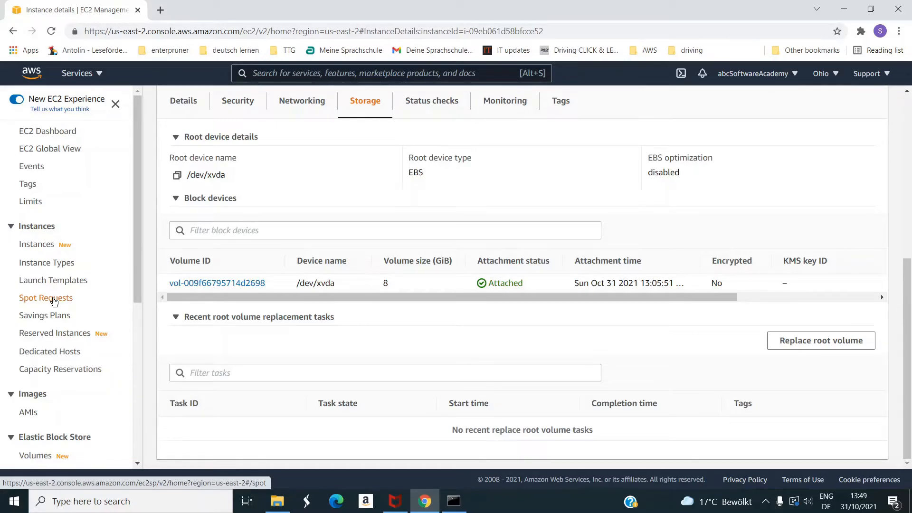
# Return to the volumes list, open the 5 GiB volume's details and examine its state and attached instance
pyautogui.scroll(-3, 45, 342)
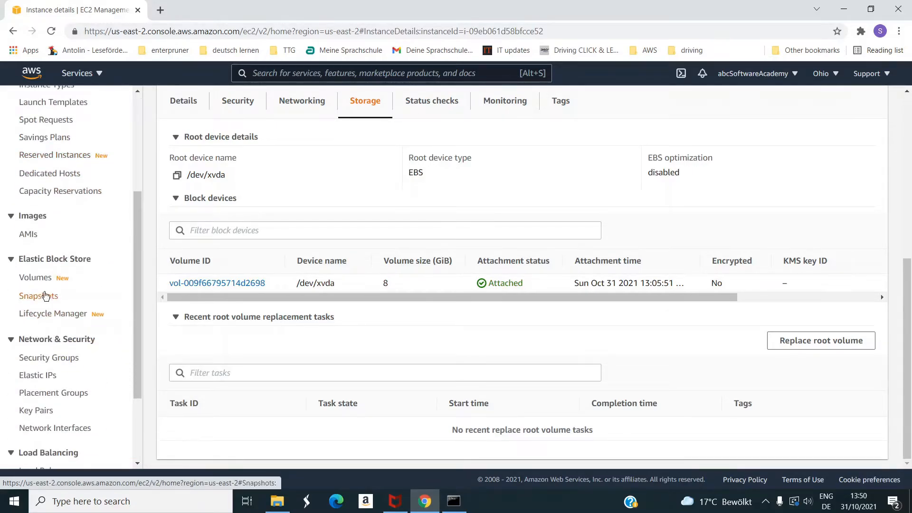
pyautogui.click(39, 278)
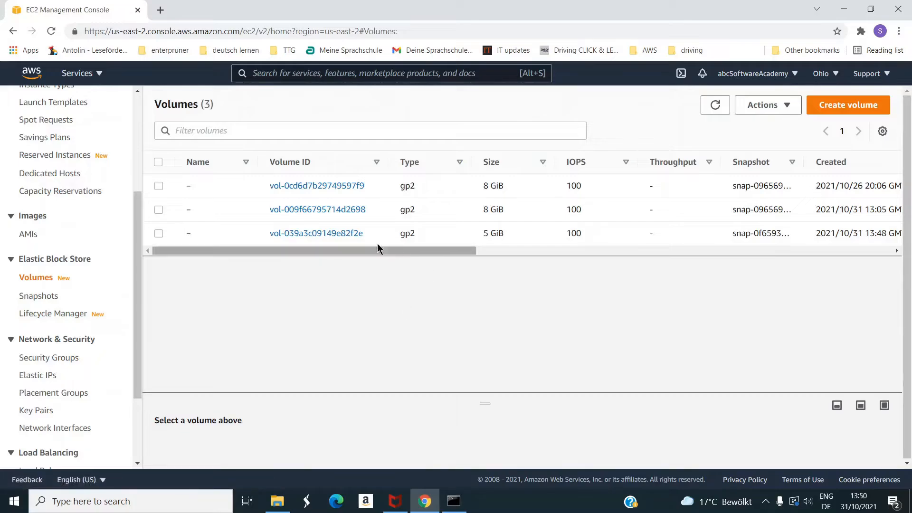
pyautogui.click(336, 234)
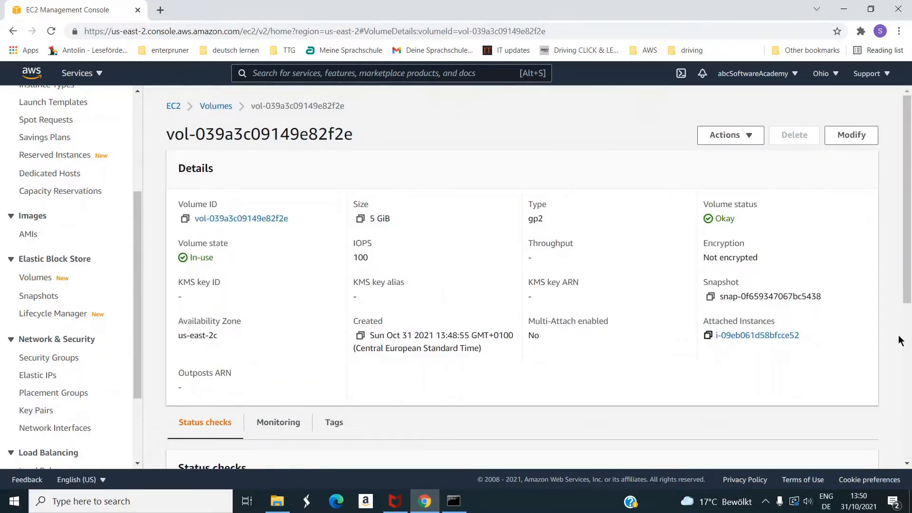
pyautogui.scroll(-4, 786, 341)
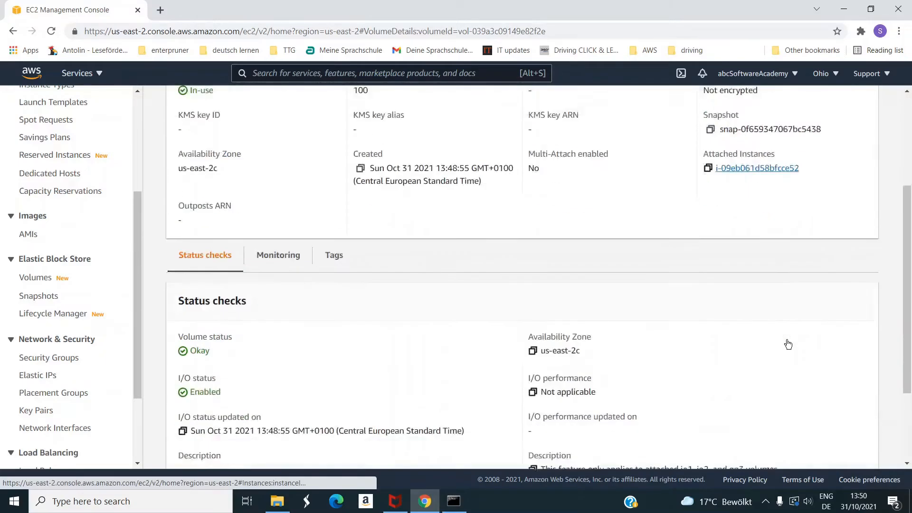
pyautogui.scroll(4, 785, 342)
# Follow the volume's attached instance to TTG02 and check its block devices for the /dev/sdf entry
pyautogui.click(781, 335)
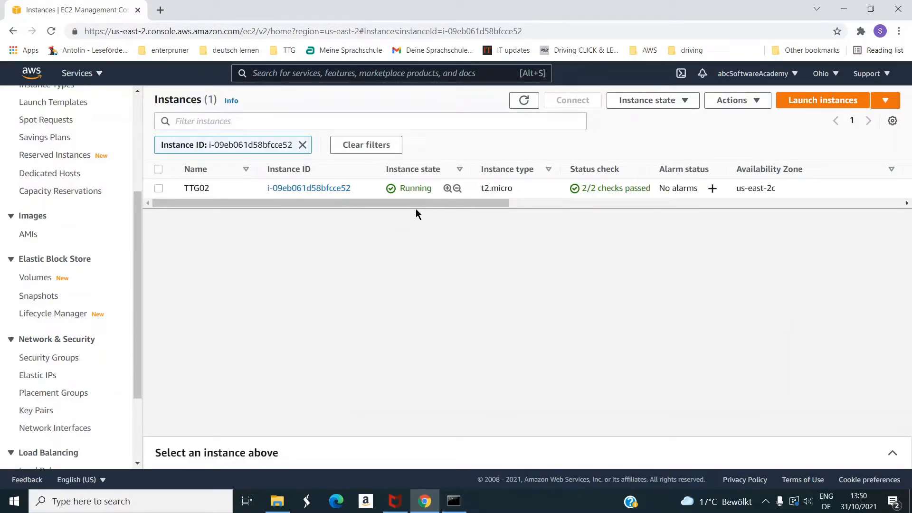
pyautogui.click(278, 189)
pyautogui.scroll(-3, 537, 322)
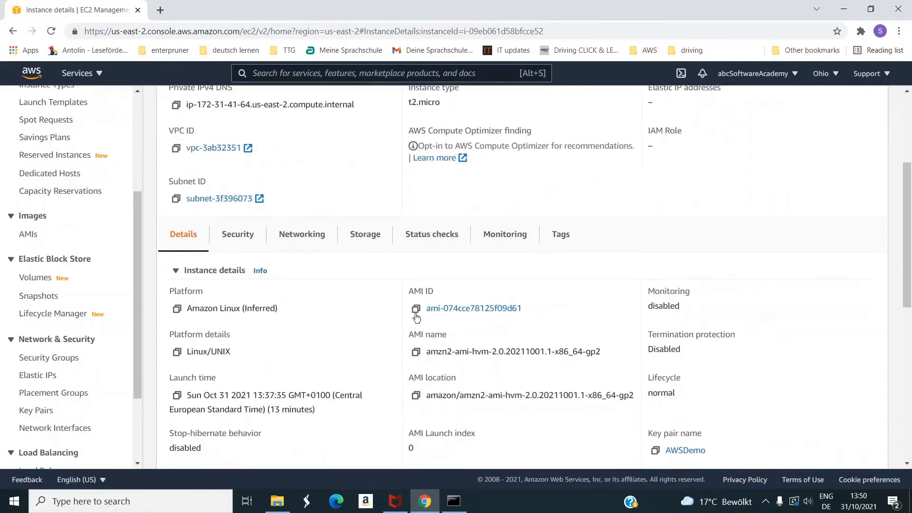
pyautogui.click(372, 237)
pyautogui.scroll(-2, 430, 281)
pyautogui.scroll(-2, 431, 280)
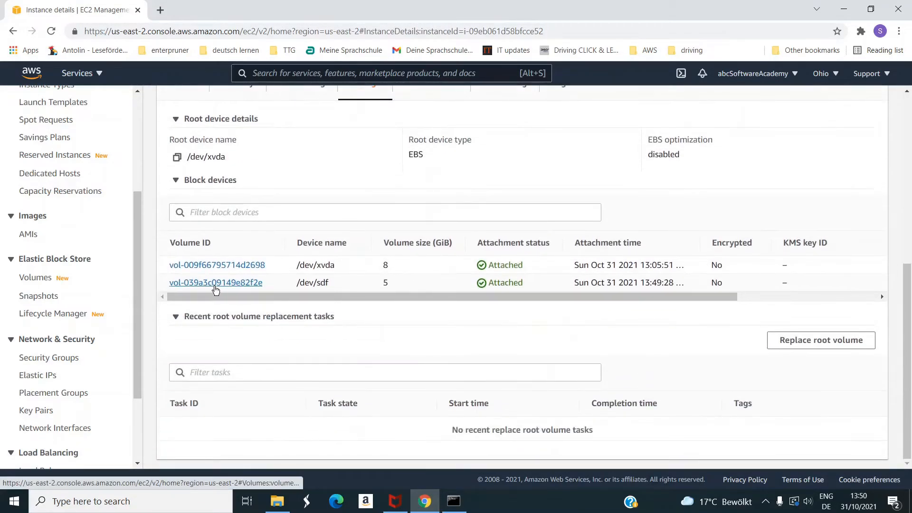
pyautogui.moveTo(534, 282); pyautogui.dragTo(263, 286)
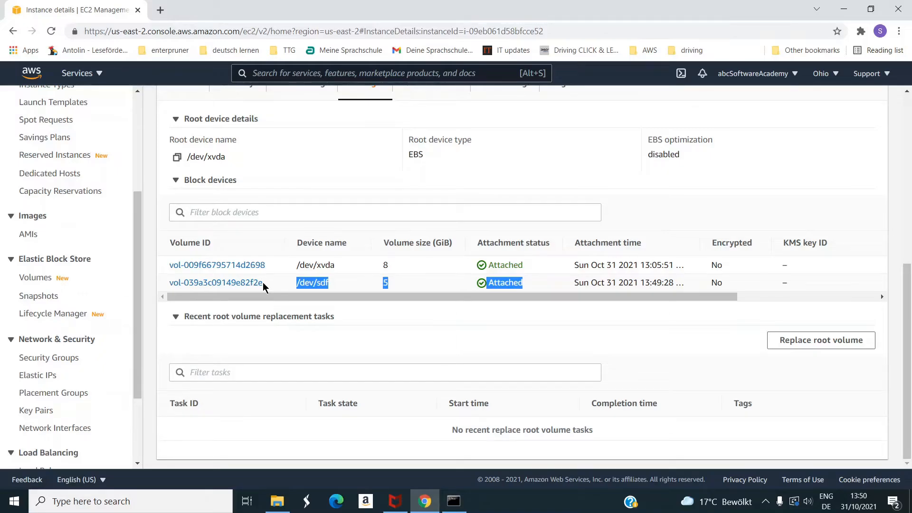
# Switch to the SSH terminal, list the block devices with lsblk -f and check the xvdf mount point
pyautogui.click(453, 502)
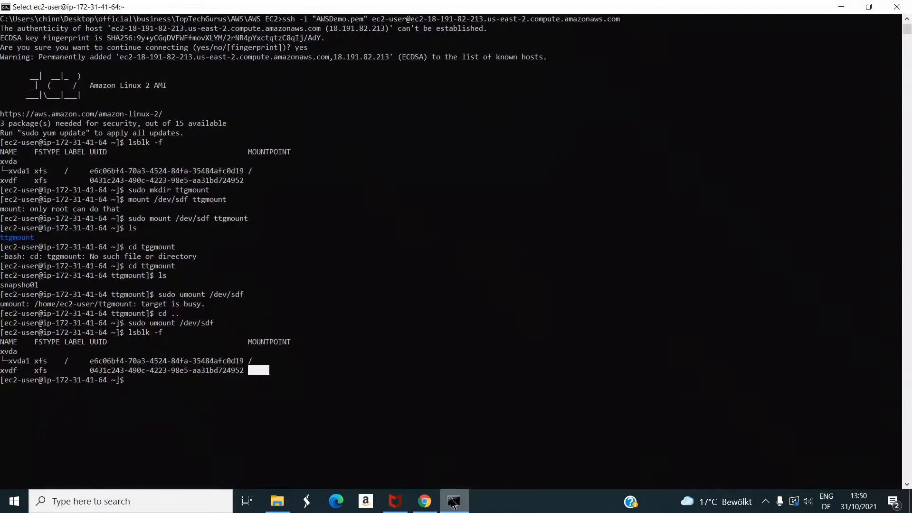
pyautogui.click(364, 409)
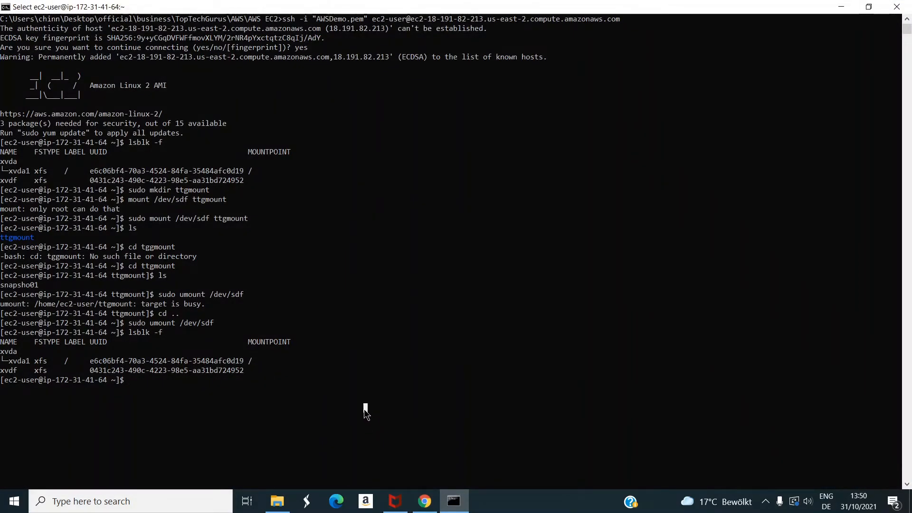
pyautogui.write('ls')
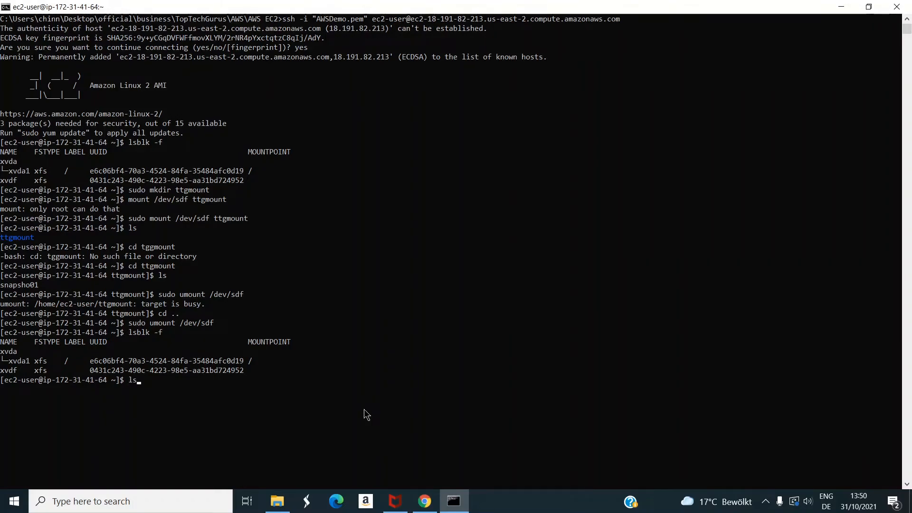
pyautogui.write('blk -f')
pyautogui.press('Return')
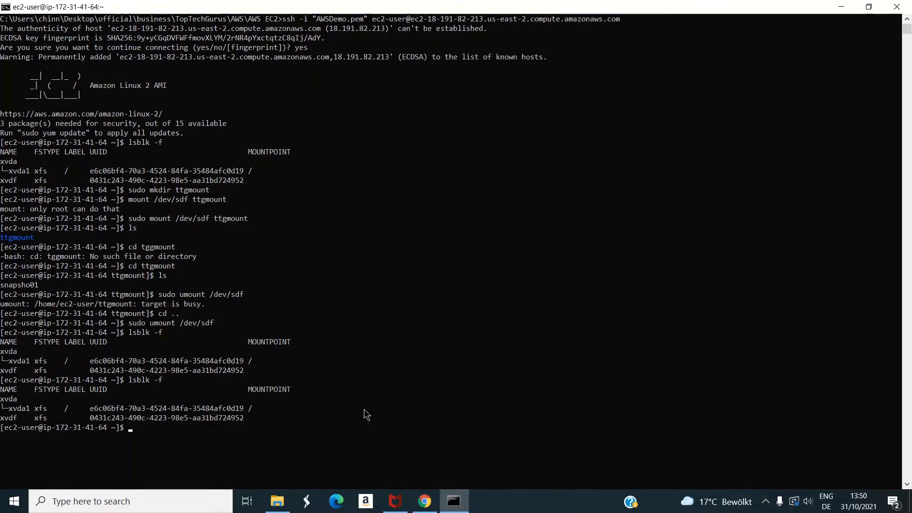
pyautogui.click(2, 418)
pyautogui.moveTo(2, 422); pyautogui.dragTo(262, 418)
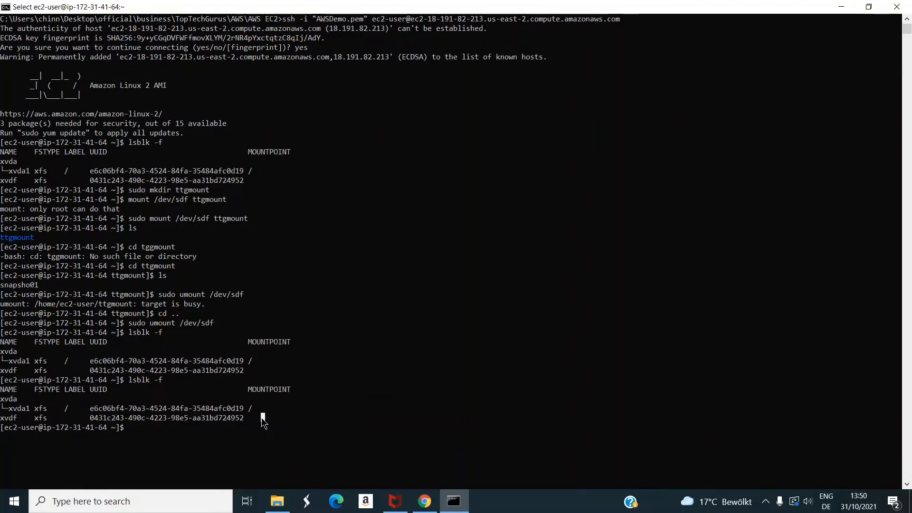
# List the contents of the home directory with ls
pyautogui.click(190, 427)
pyautogui.write('ls')
pyautogui.press('Return')
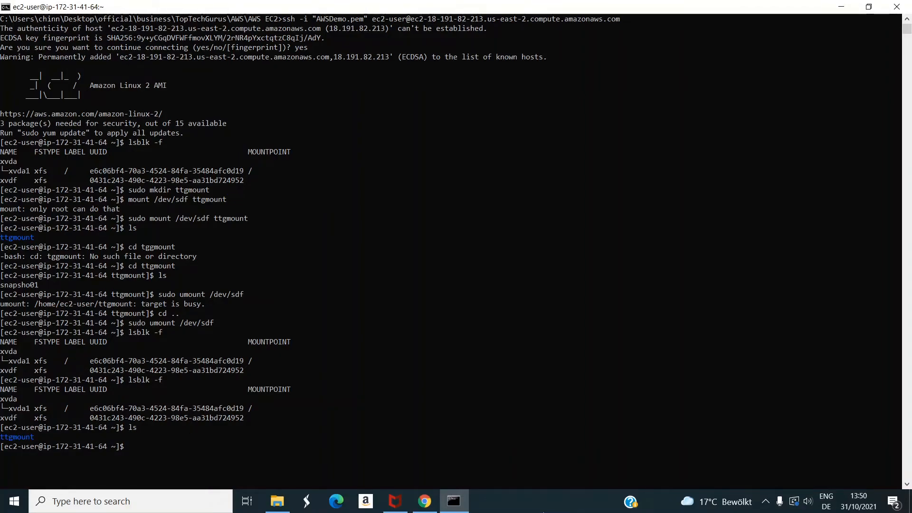
# Try to mount /dev/sdf on the ttgmount directory without sudo
pyautogui.write('mount &dev/sdf')
pyautogui.press('BackSpace')
pyautogui.press('BackSpace')
pyautogui.write('/sdf ttgmount')
pyautogui.press('Return')
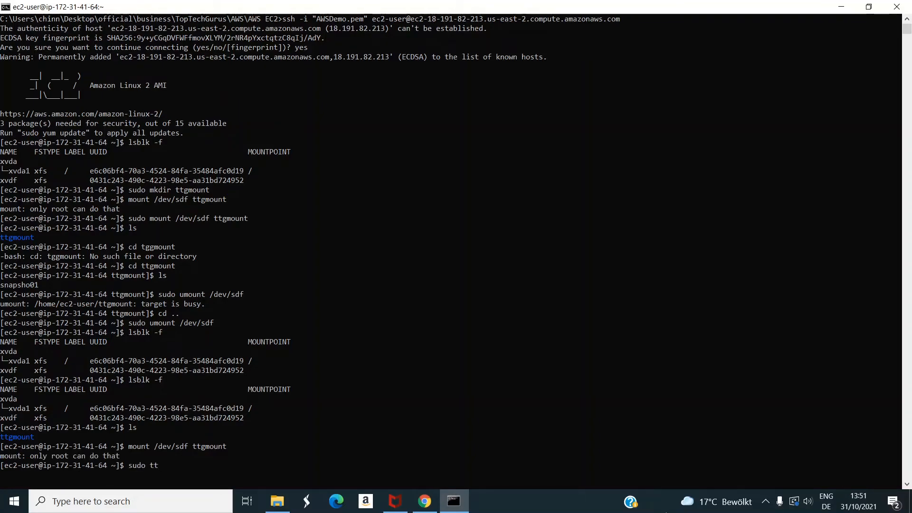
# Mount the volume with root rights by running sudo mount /dev/sdf ttgmount
pyautogui.press('BackSpace')
pyautogui.press('BackSpace')
pyautogui.press('BackSpace')
pyautogui.press('BackSpace')
pyautogui.press('Up')
pyautogui.press('Up')
pyautogui.press('Up')
pyautogui.press('Up')
pyautogui.press('Up')
pyautogui.press('Up')
pyautogui.press('Down')
pyautogui.press('Down')
pyautogui.press('Up')
pyautogui.press('Up')
pyautogui.press('Up')
pyautogui.press('Up')
pyautogui.press('Up')
pyautogui.press('Return')
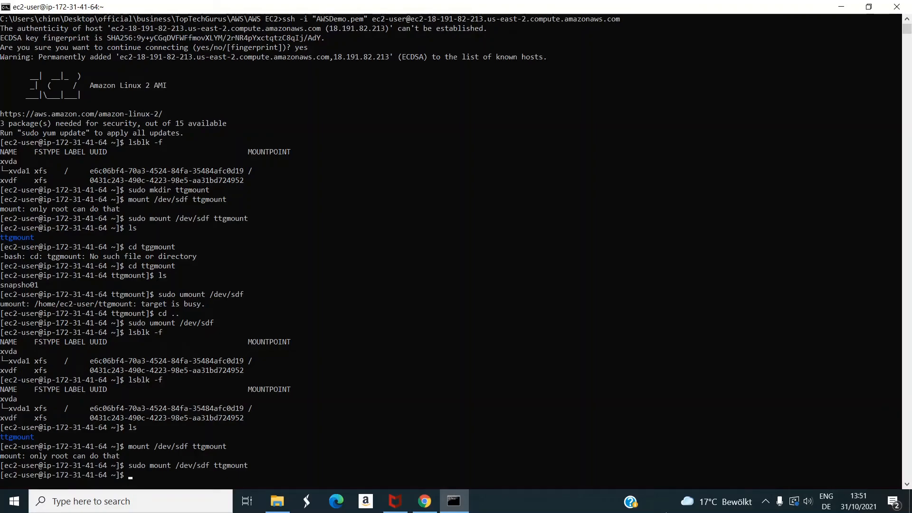
# Change into the ttgmount directory and list its contents to check the restored data
pyautogui.write('cd ttgmount')
pyautogui.press('Return')
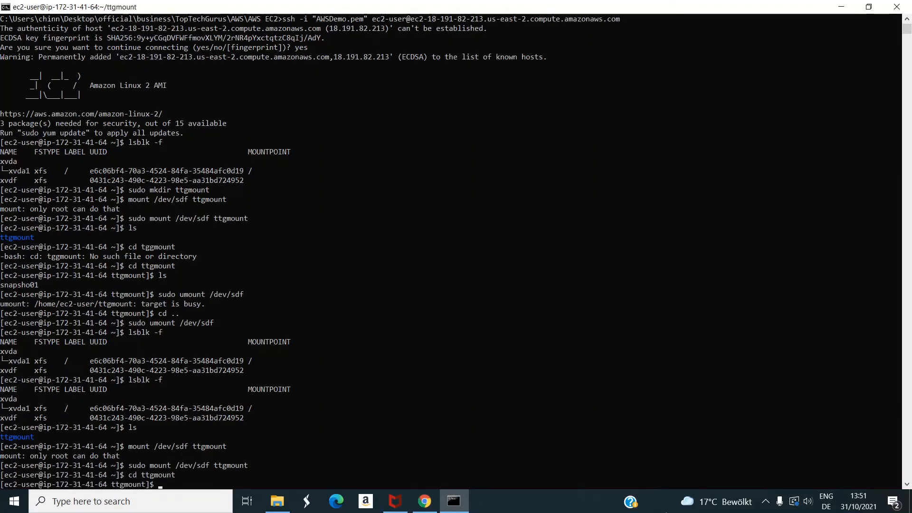
pyautogui.write('ls')
pyautogui.press('Return')
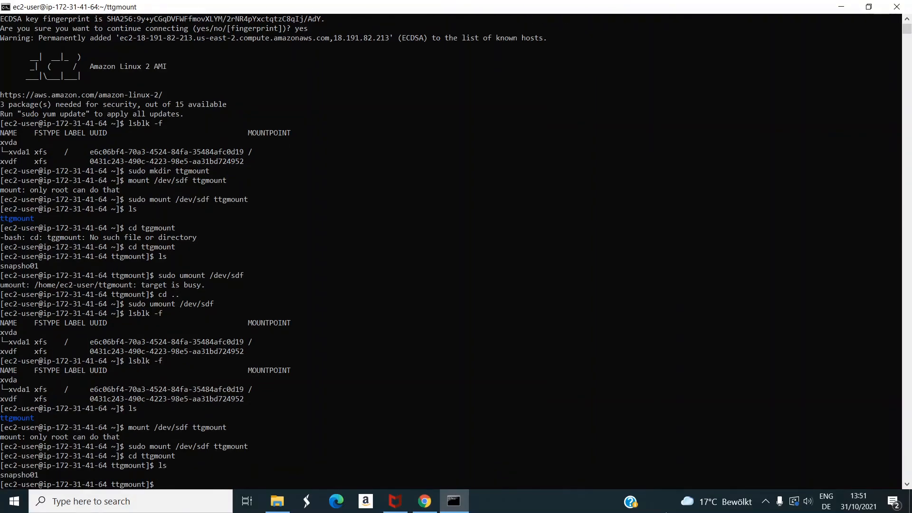
pyautogui.doubleClick(37, 475)
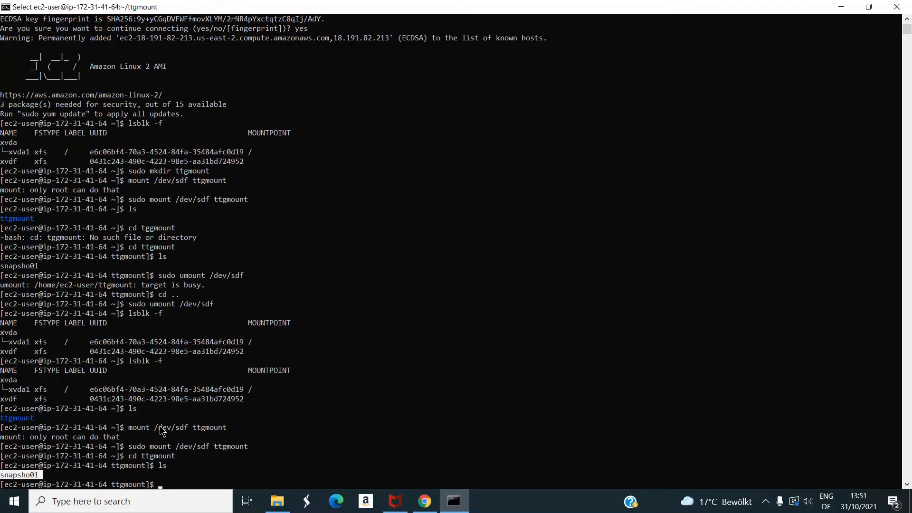
pyautogui.click(57, 484)
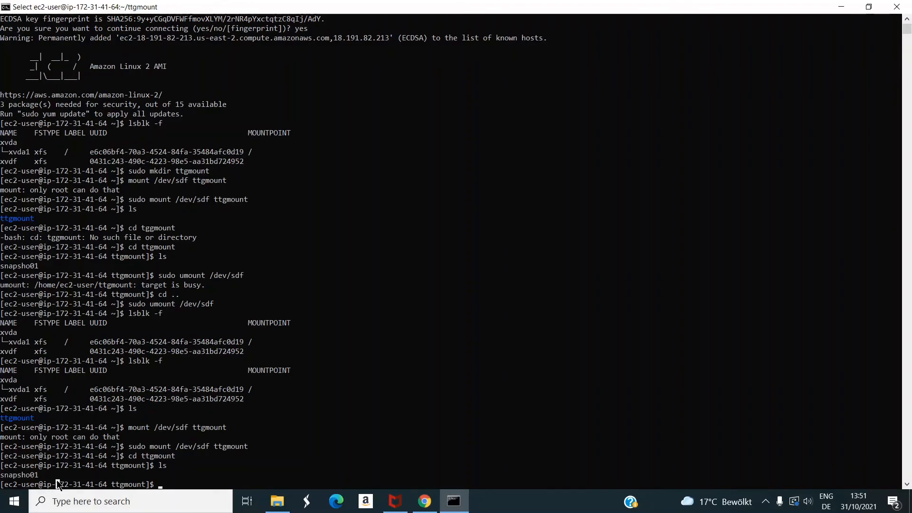